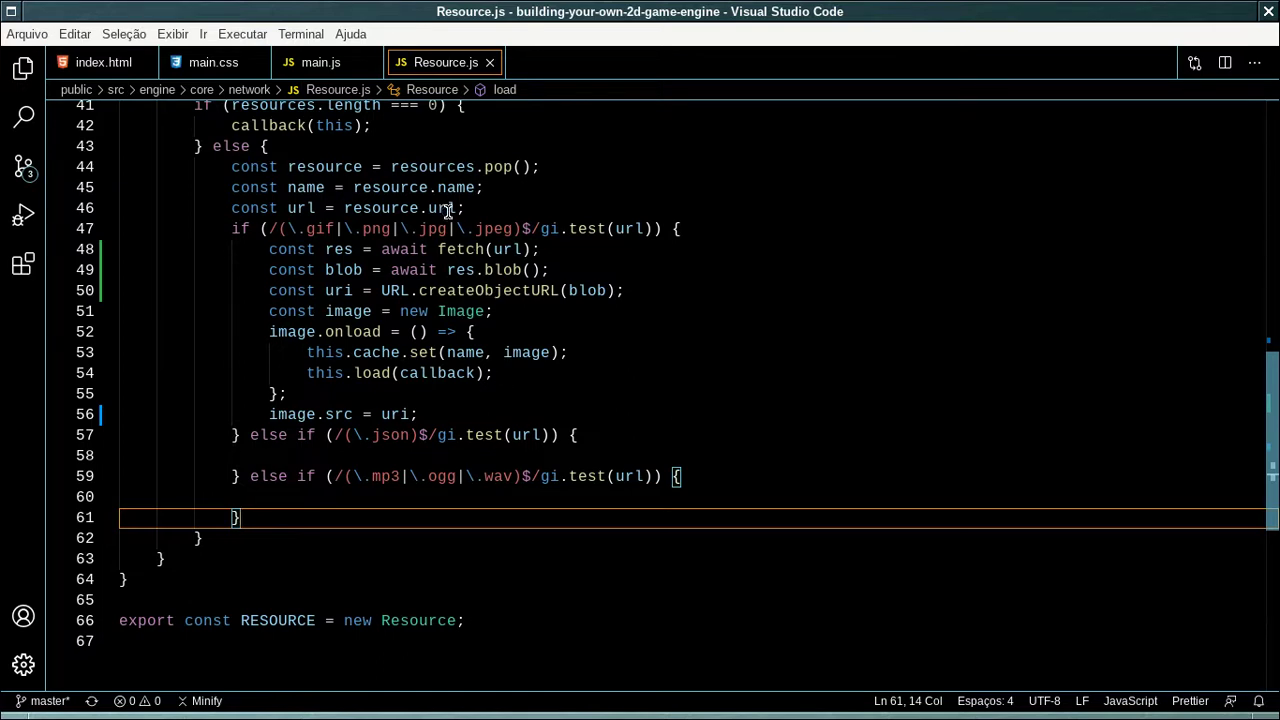
Step: In main.js, change the char_idle image path to "./res/assets/char/platformChar_idle2.png" and save the file
left_click(320, 62)
key("BackSpace")
key("Left")
key("Left")
key("Left")
key("Left")
type("2")
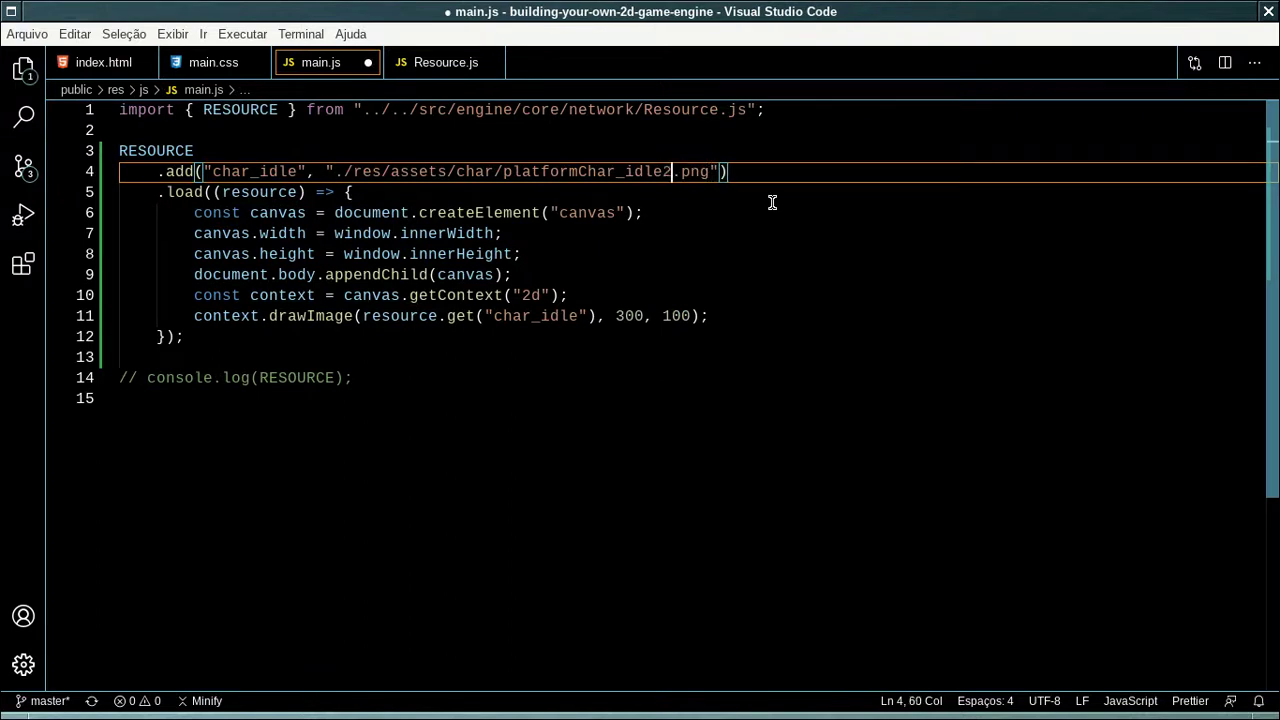
key("ctrl+s")
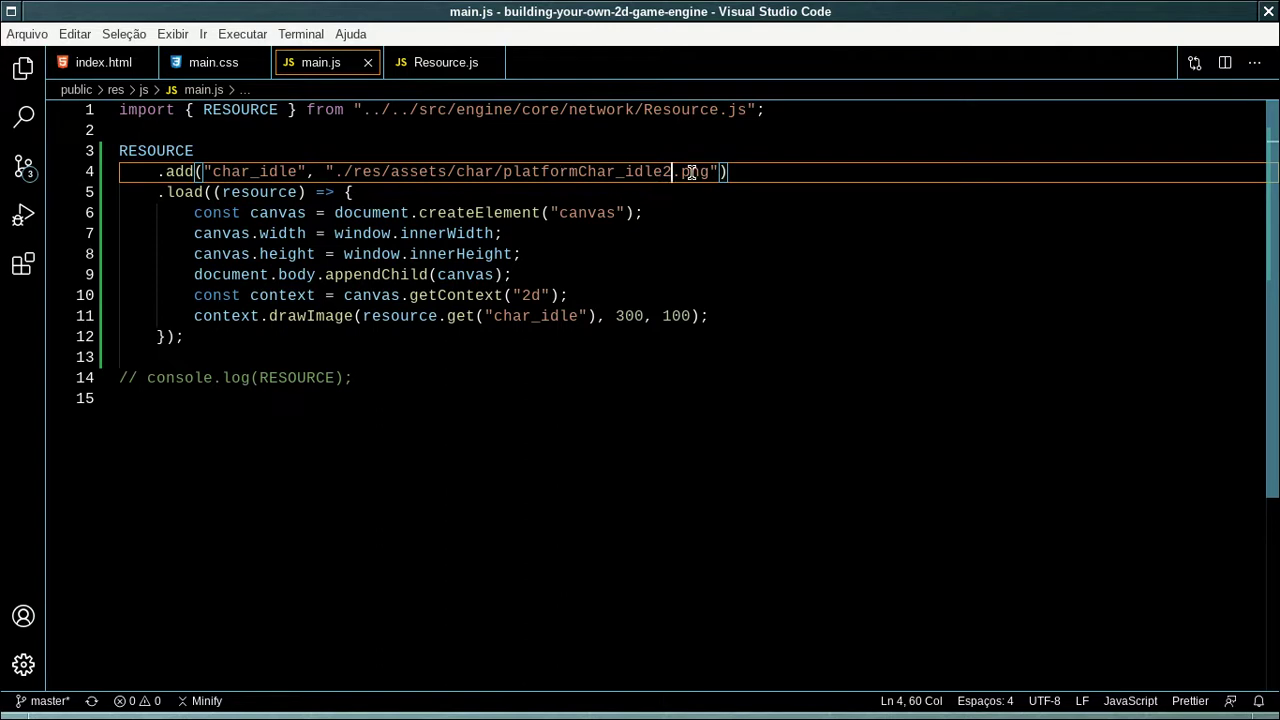
Step: Revisit the fetch line in Resource.js, then switch to Chrome and reload the game test page to check the image request
left_click(414, 68)
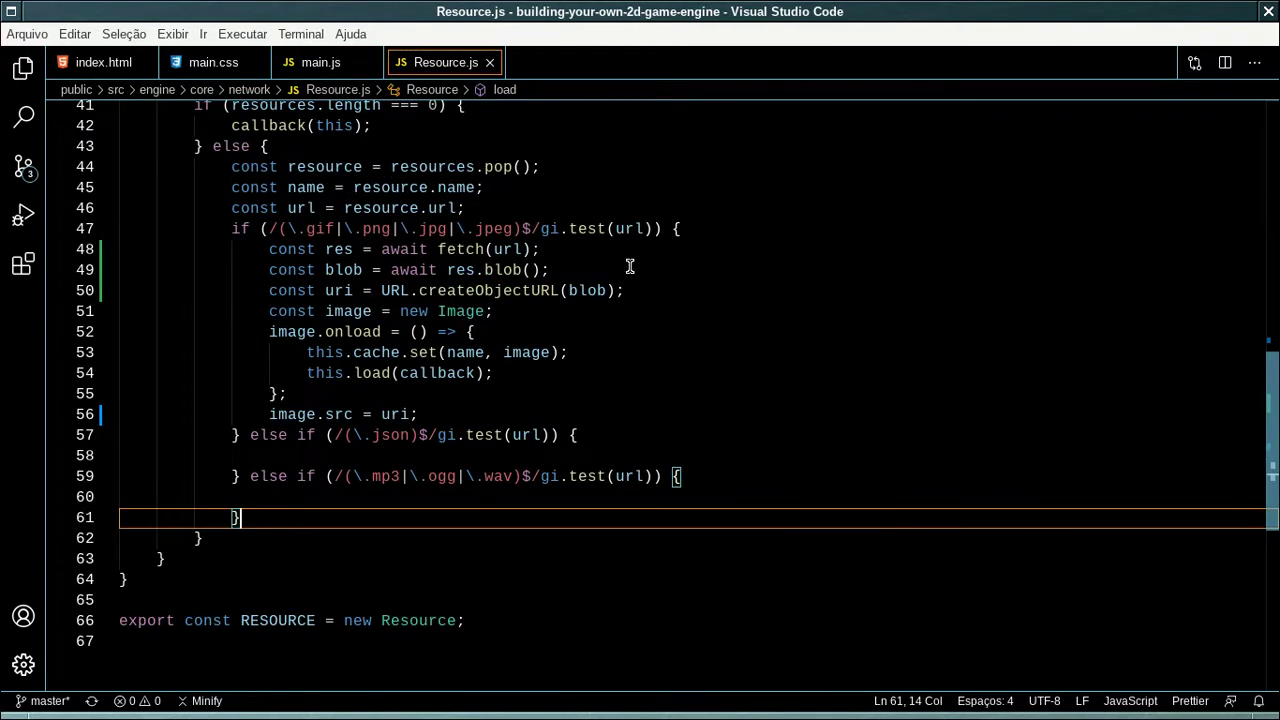
left_click(588, 256)
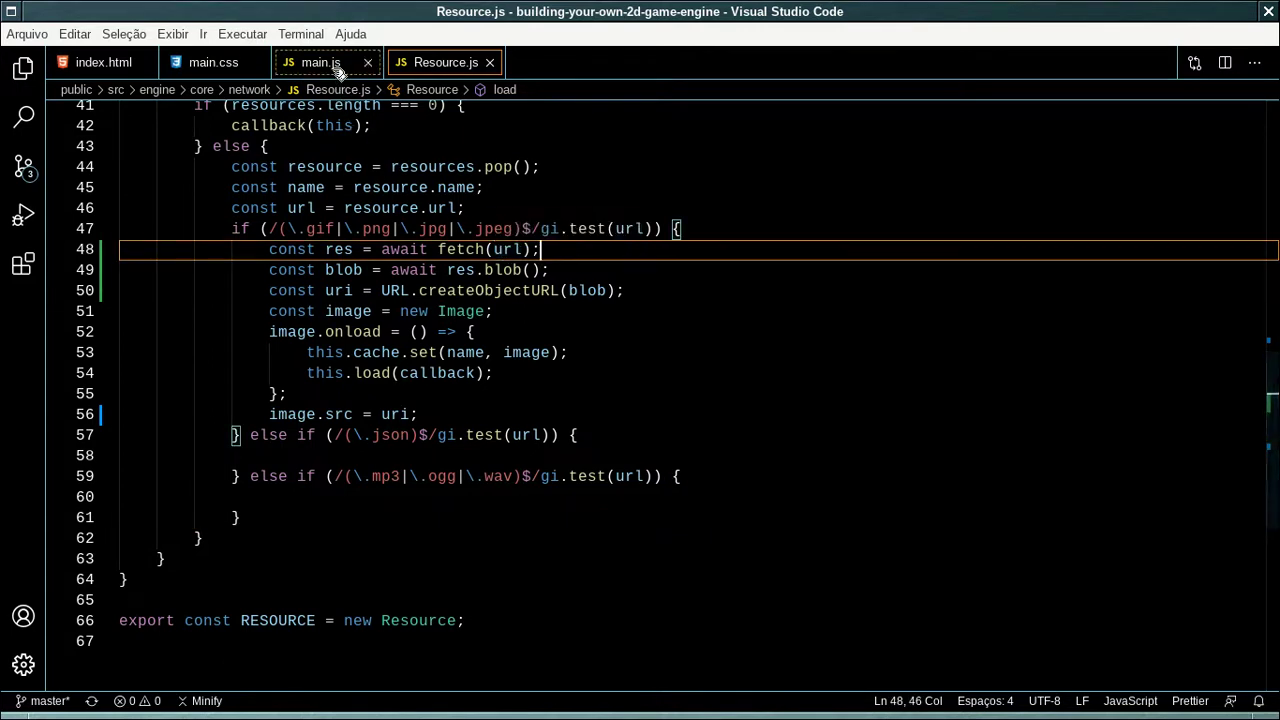
key("ctrl+alt+Right")
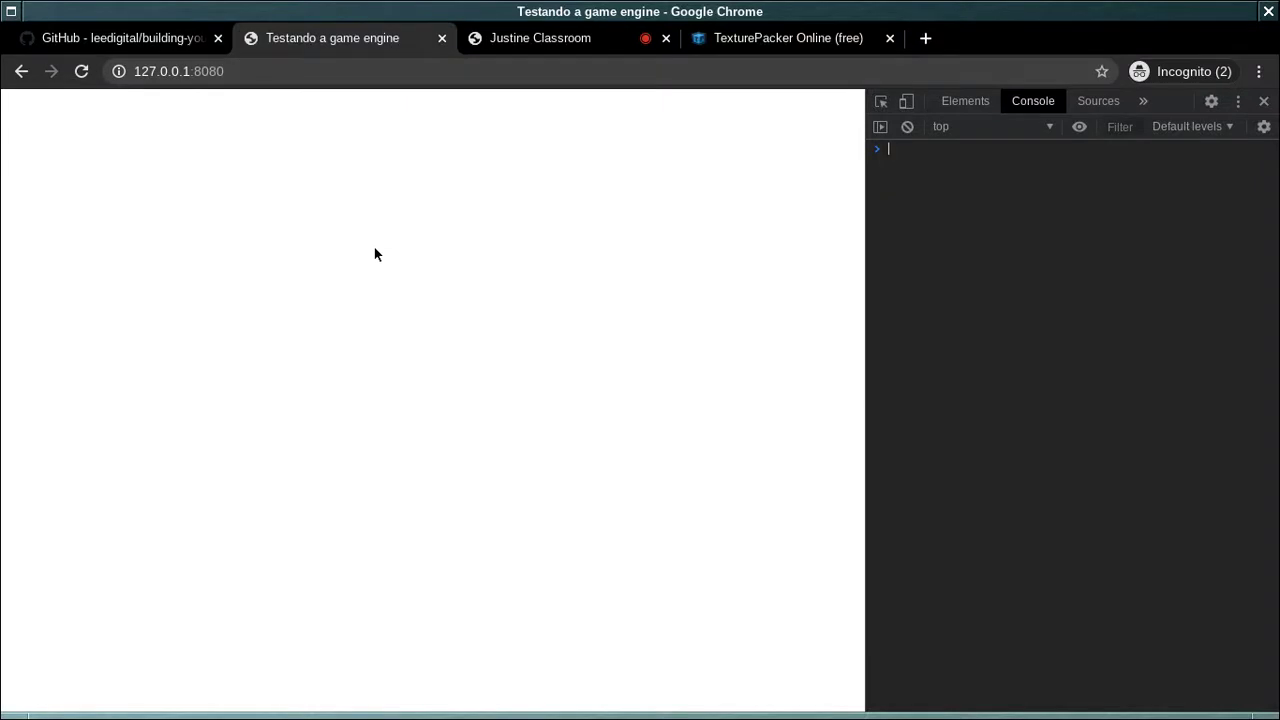
key("F5")
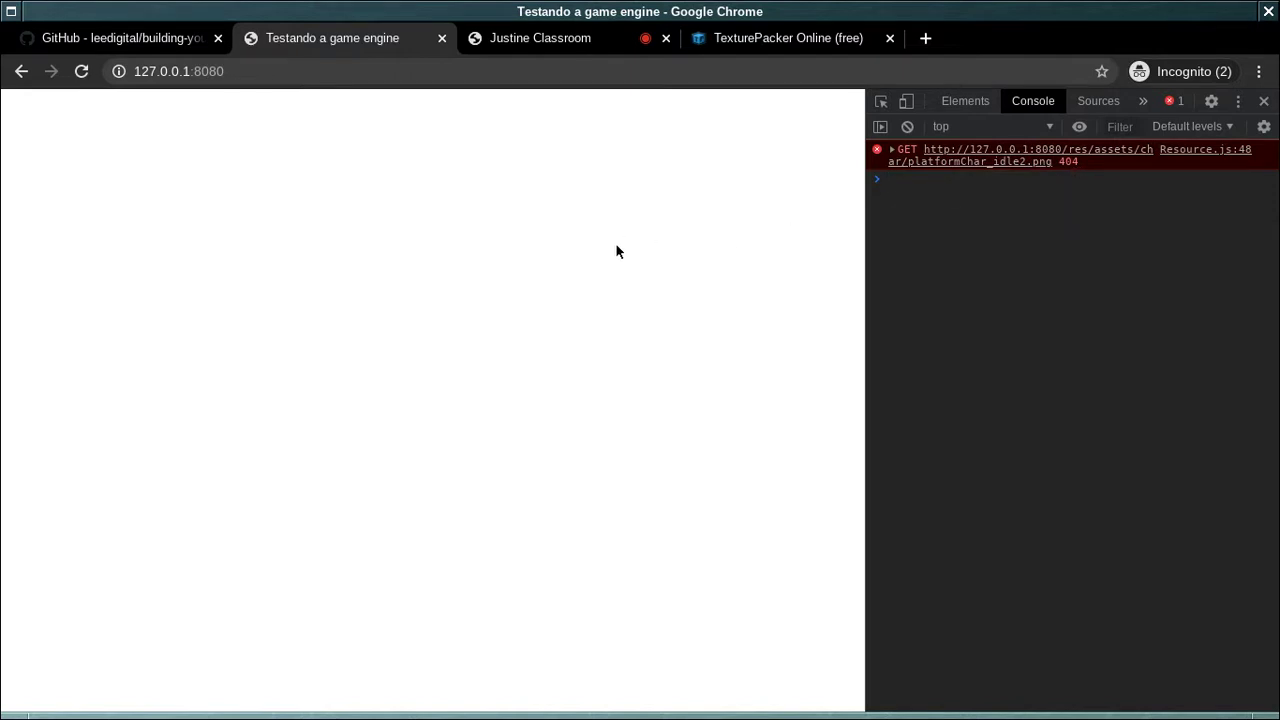
Step: Return to Visual Studio Code, restore the char_idle image path in main.js to platformChar_idle.png and save the file
key("super+2")
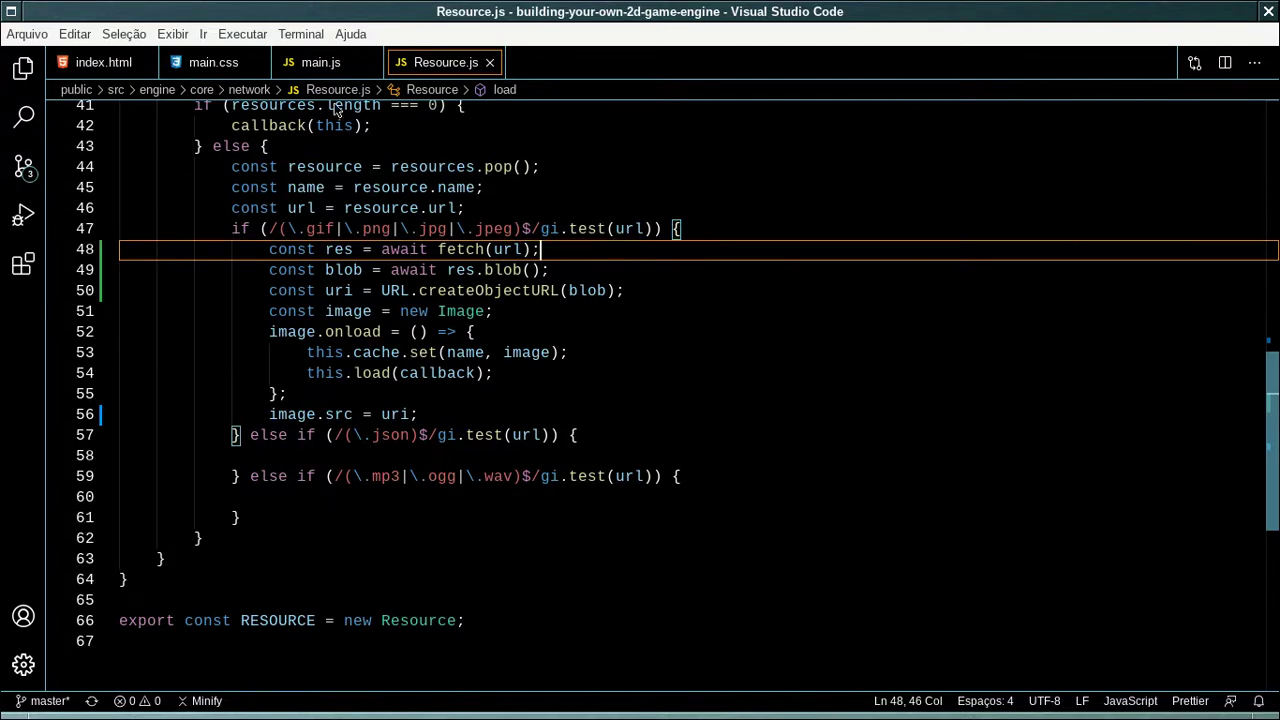
left_click(305, 63)
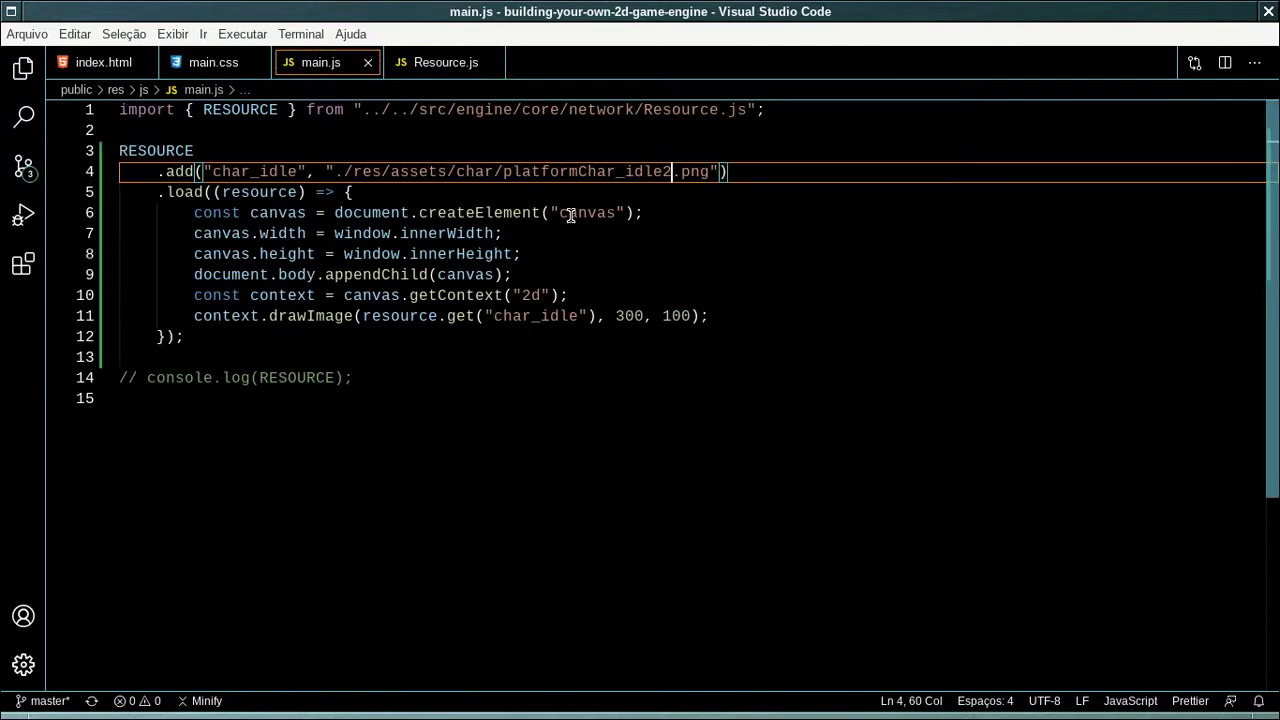
key("BackSpace")
key("ctrl+s")
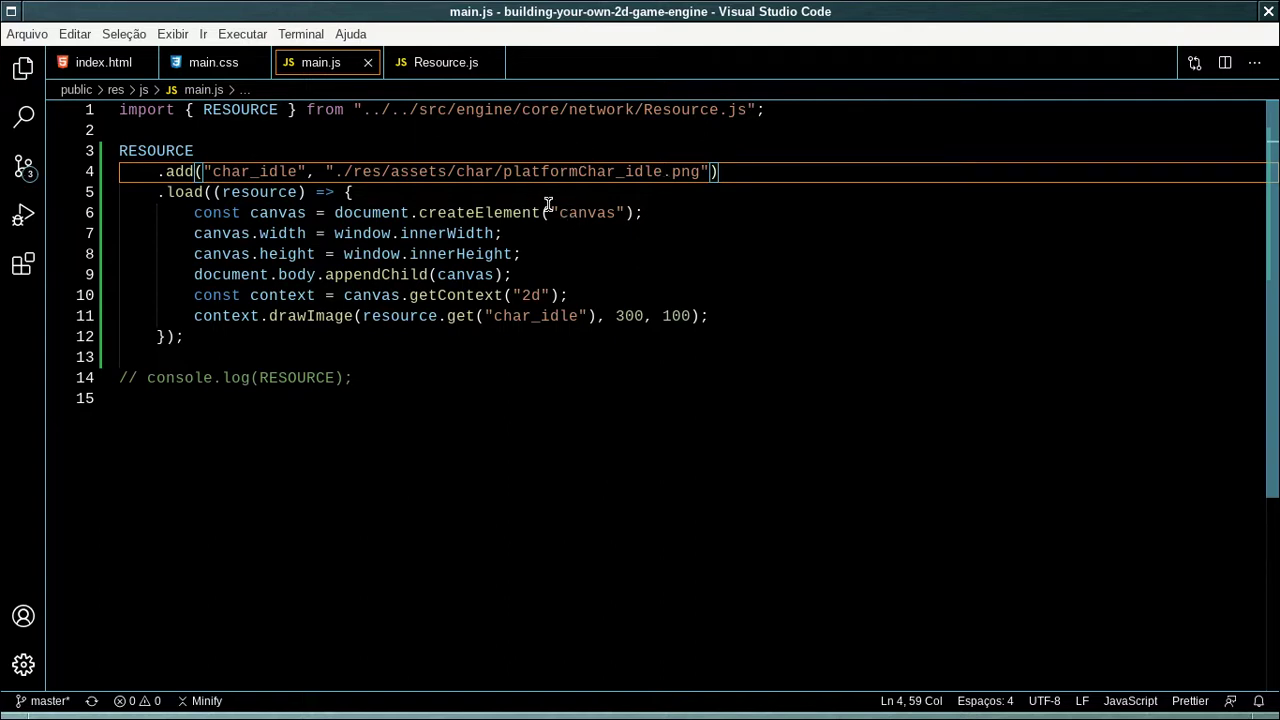
Step: Switch to Chrome and reload the game test page to check the character drawing on the canvas
mouse_move(548, 210)
key("super+3")
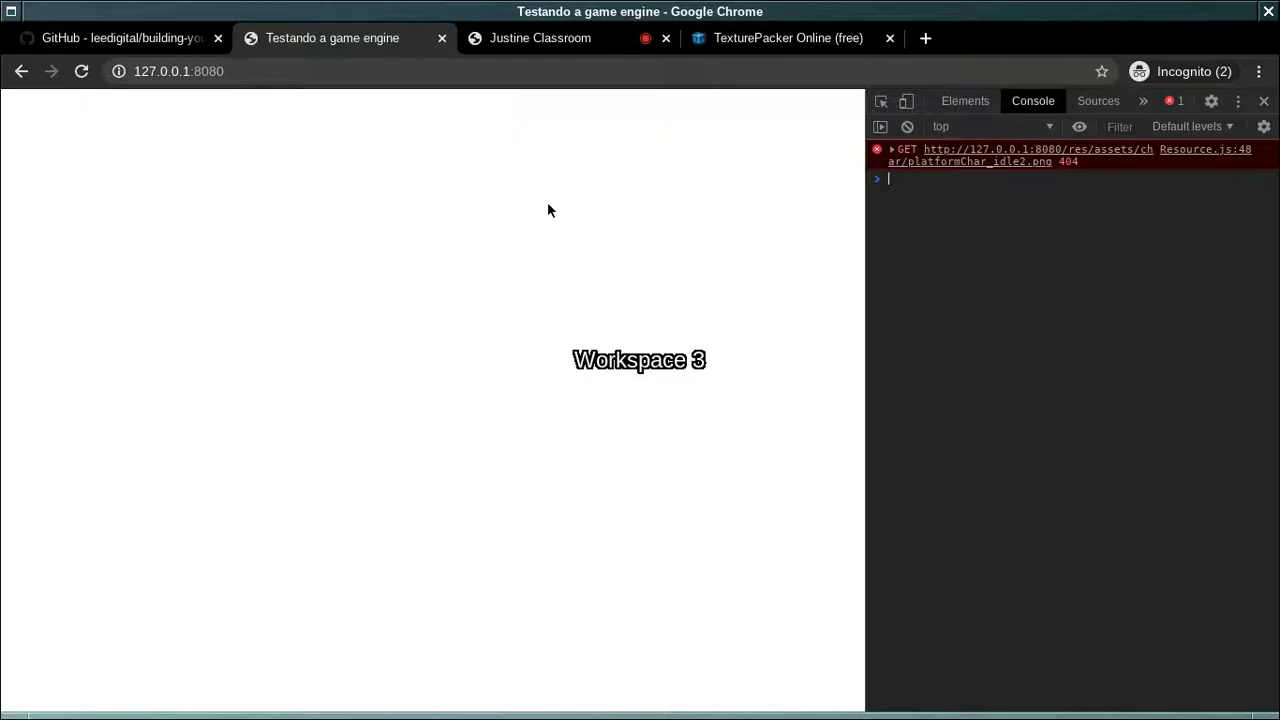
key("F5")
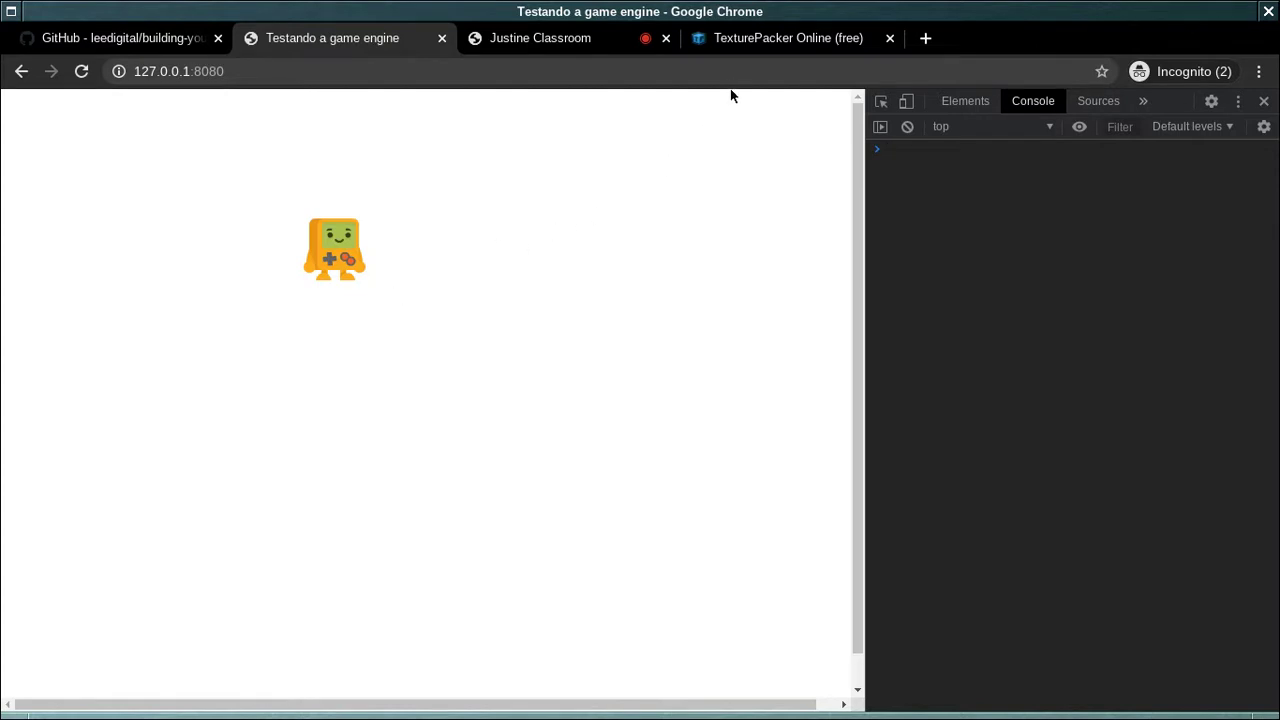
Step: In TexturePacker Online, clear the existing sprites and browse to the assets/kenney folder for adding new ones
left_click(734, 44)
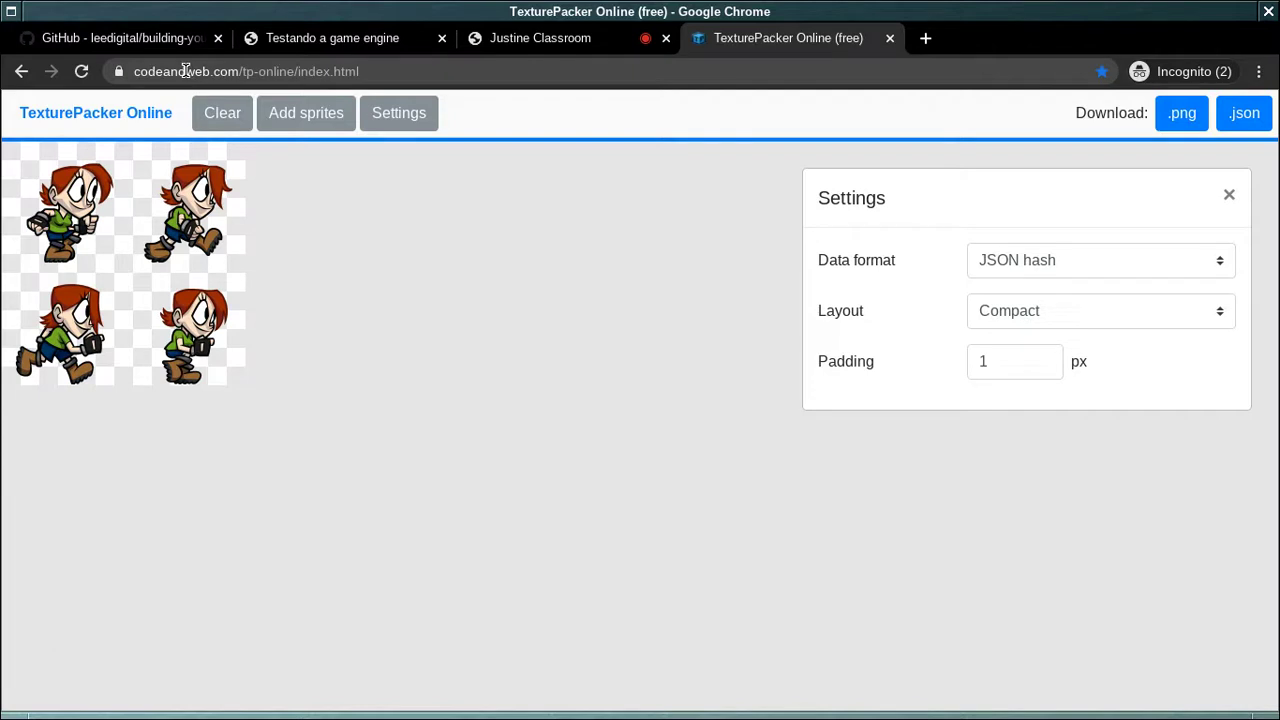
left_click(226, 114)
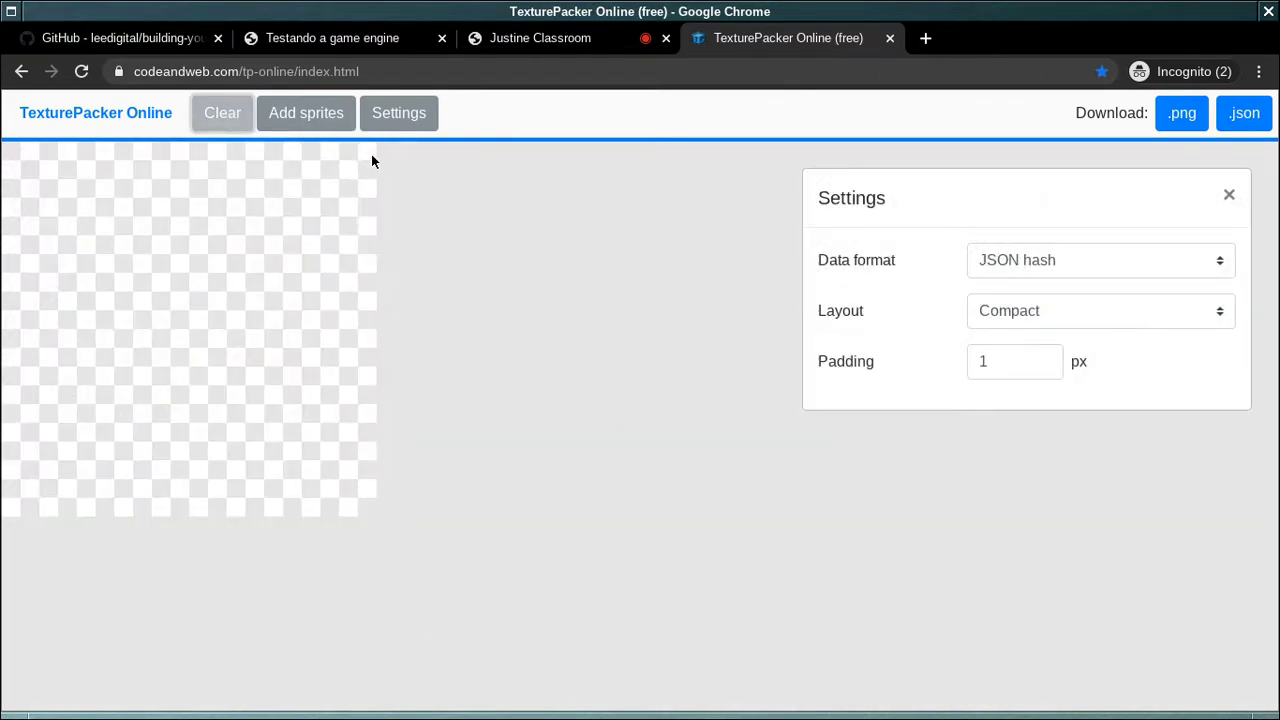
left_click(319, 114)
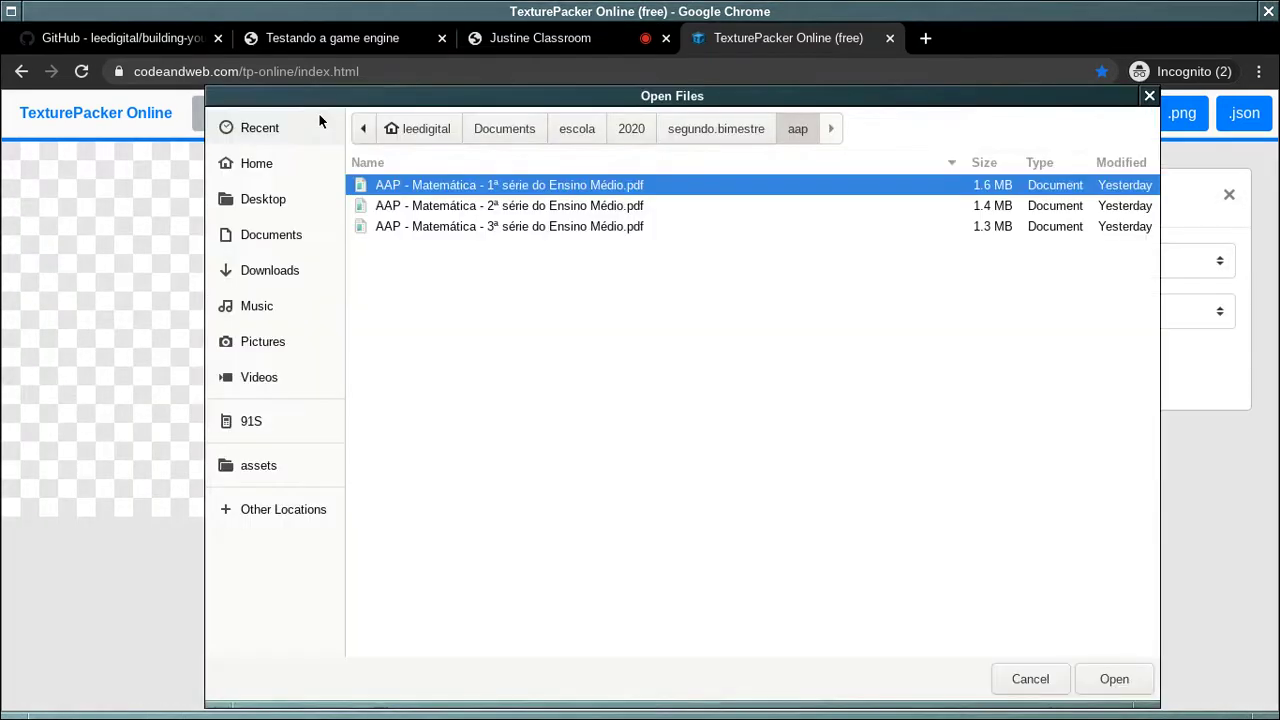
left_click(272, 464)
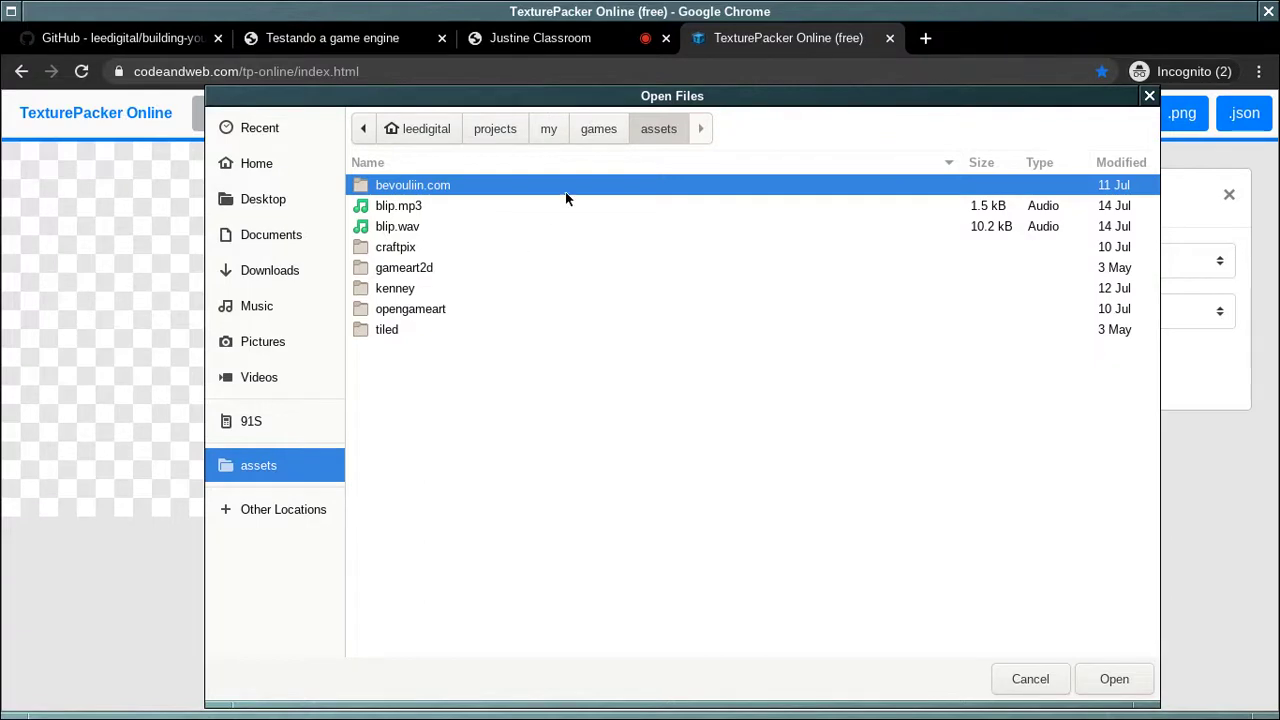
left_click(408, 293)
double_click(408, 290)
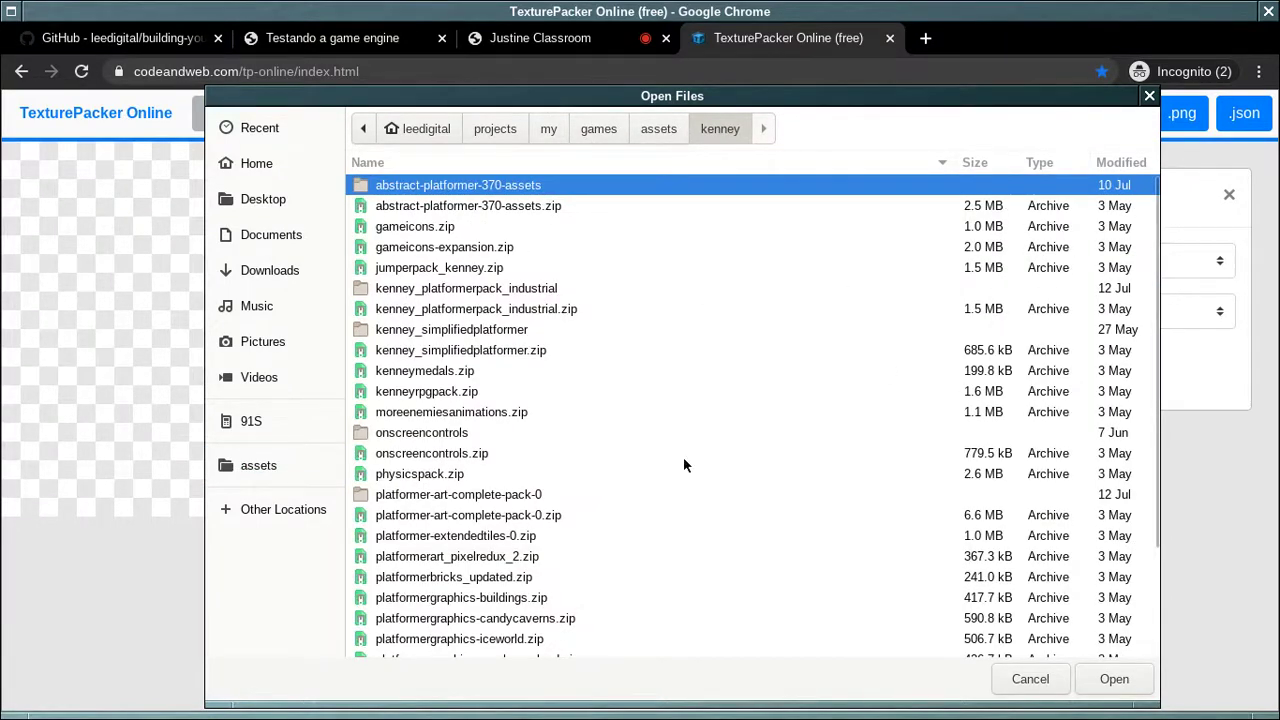
Step: Add all the platformChar images from kenney_simplifiedplatformer/PNG/Characters to the sprite sheet
key("Down")
key("Down")
key("Down")
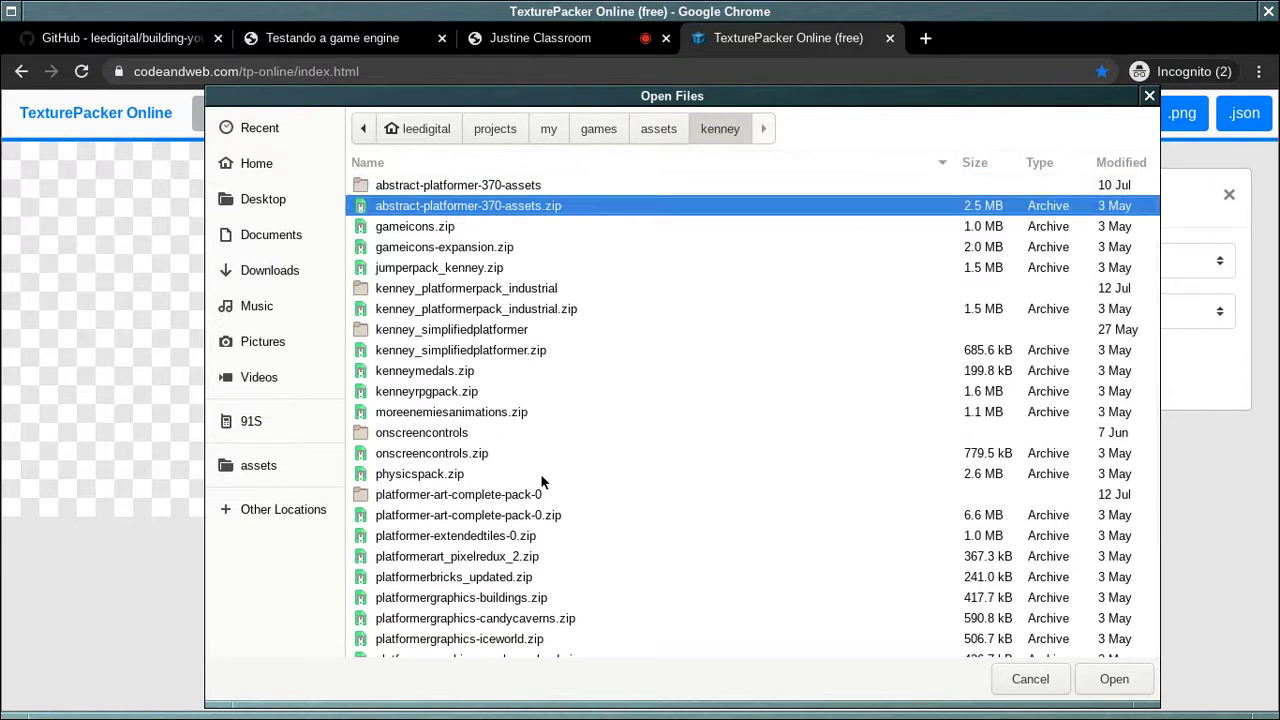
double_click(458, 330)
double_click(390, 206)
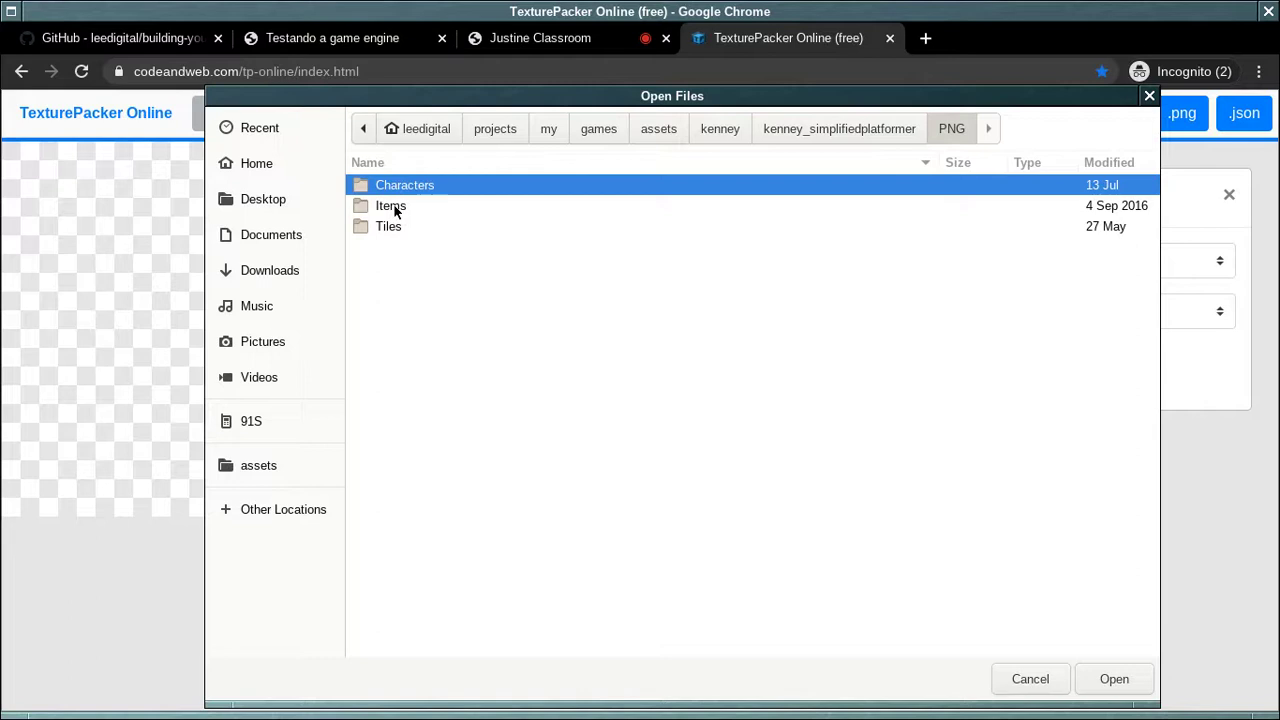
double_click(400, 182)
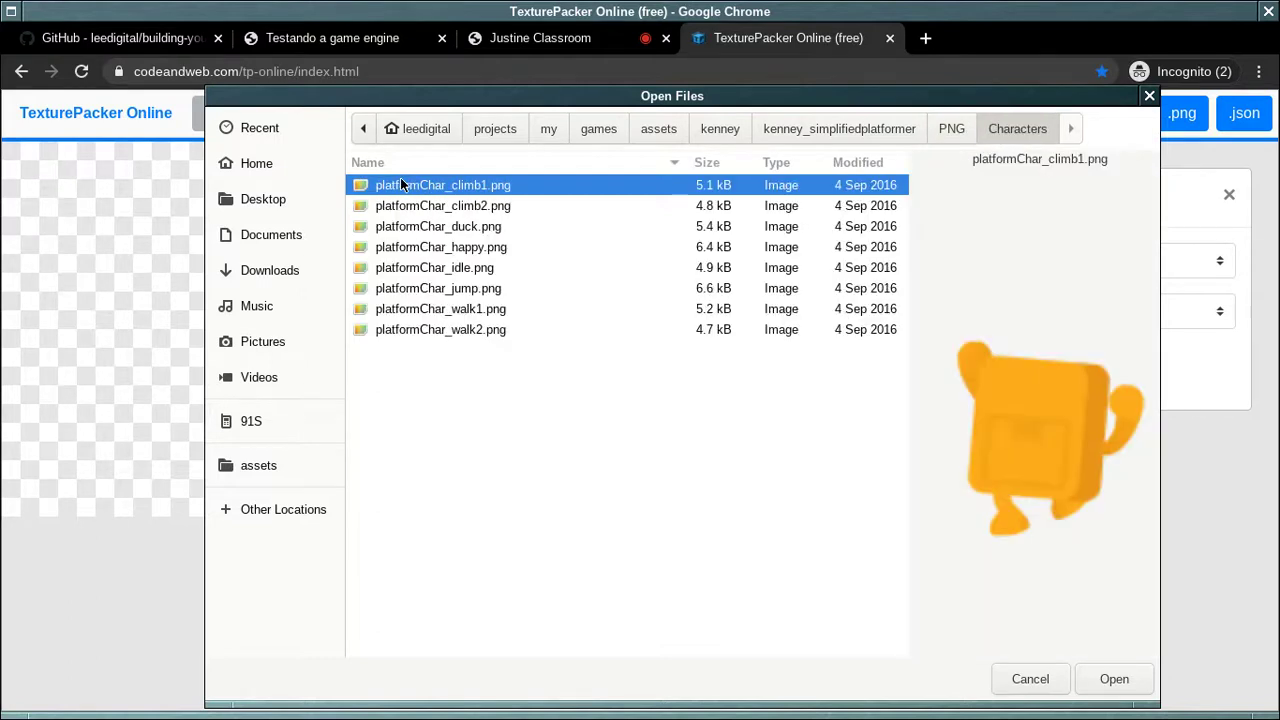
key("ctrl+a")
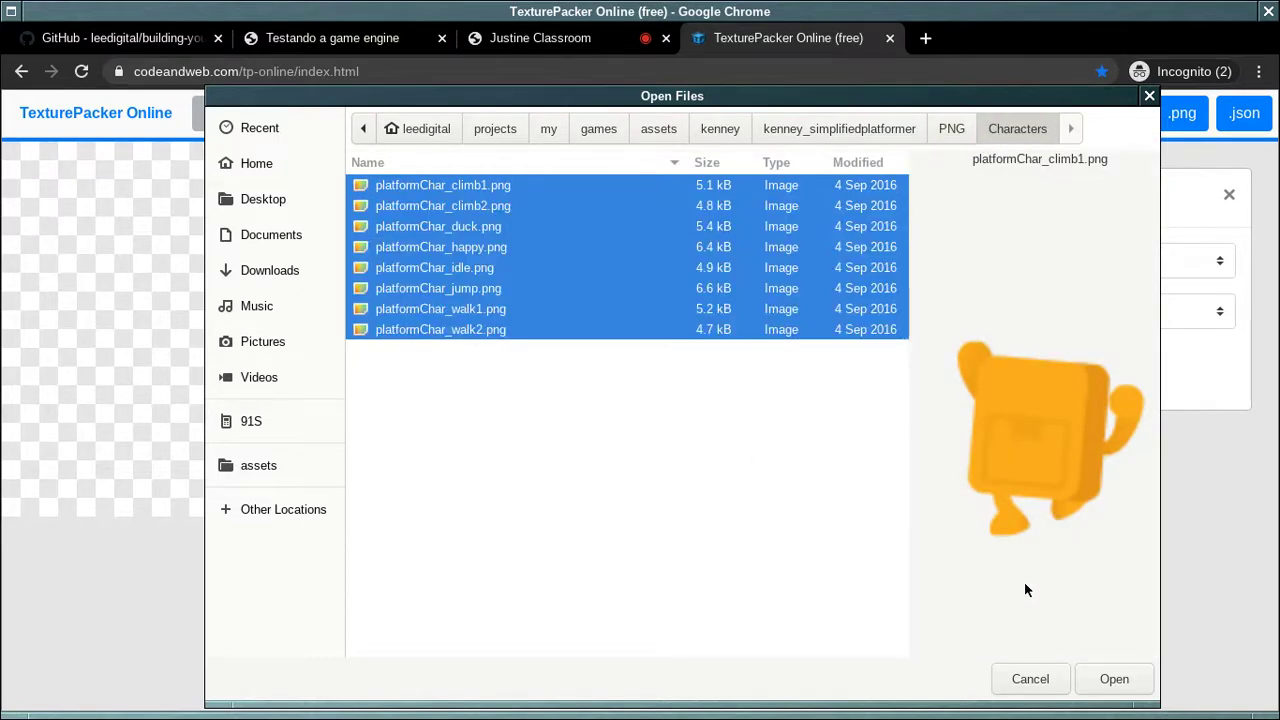
left_click(1114, 681)
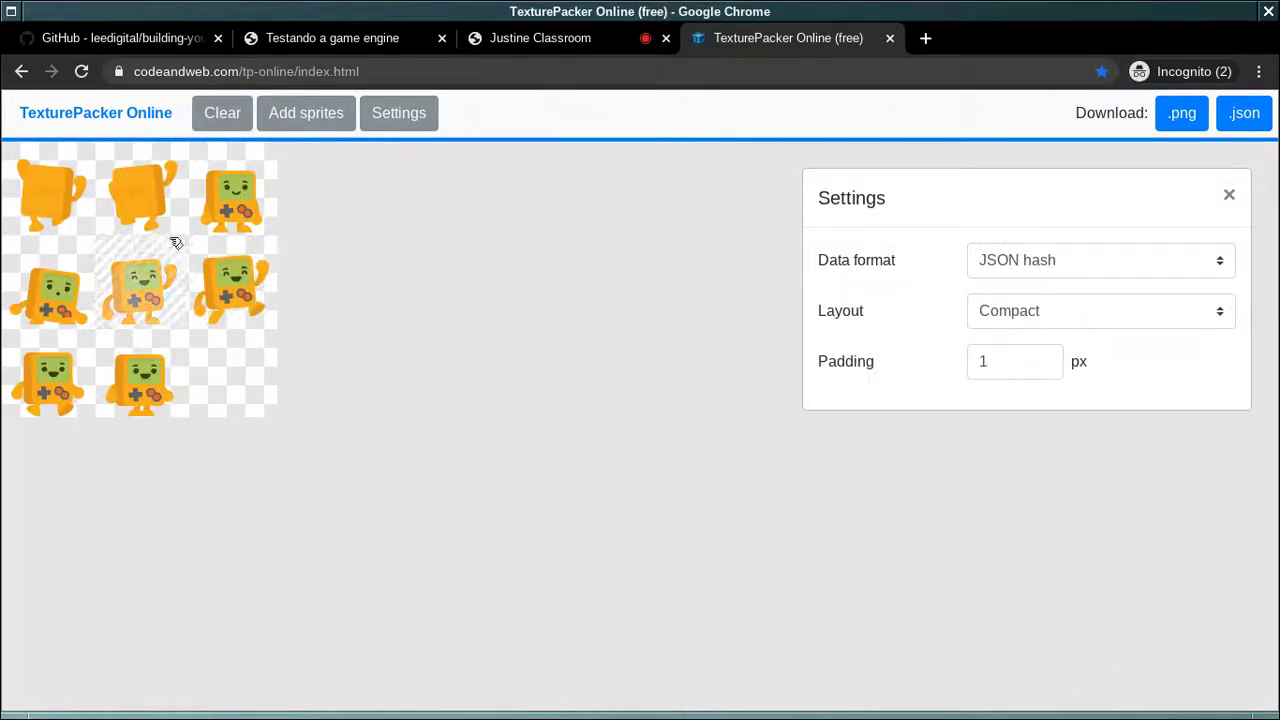
Step: Examine the names and coordinates of individual packed sprites, including the climb, happy, duck, jump and idle poses
left_click(69, 203)
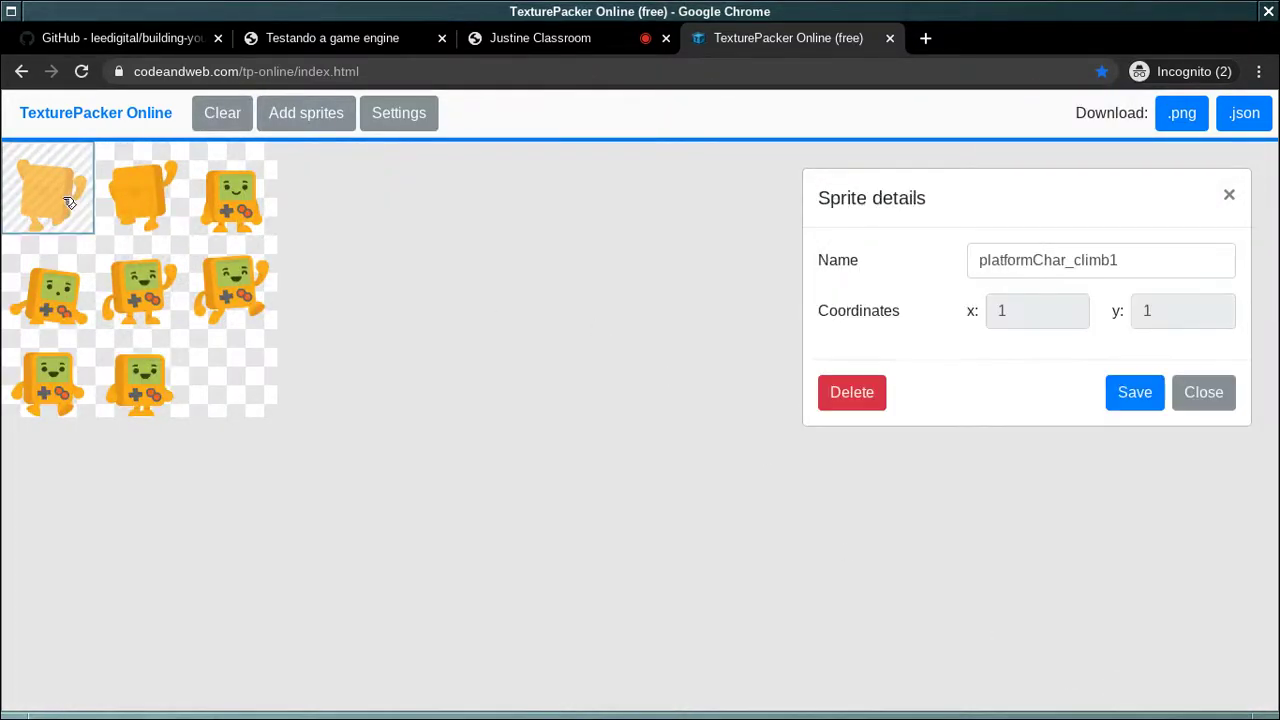
left_click(158, 205)
left_click(230, 193)
left_click(138, 280)
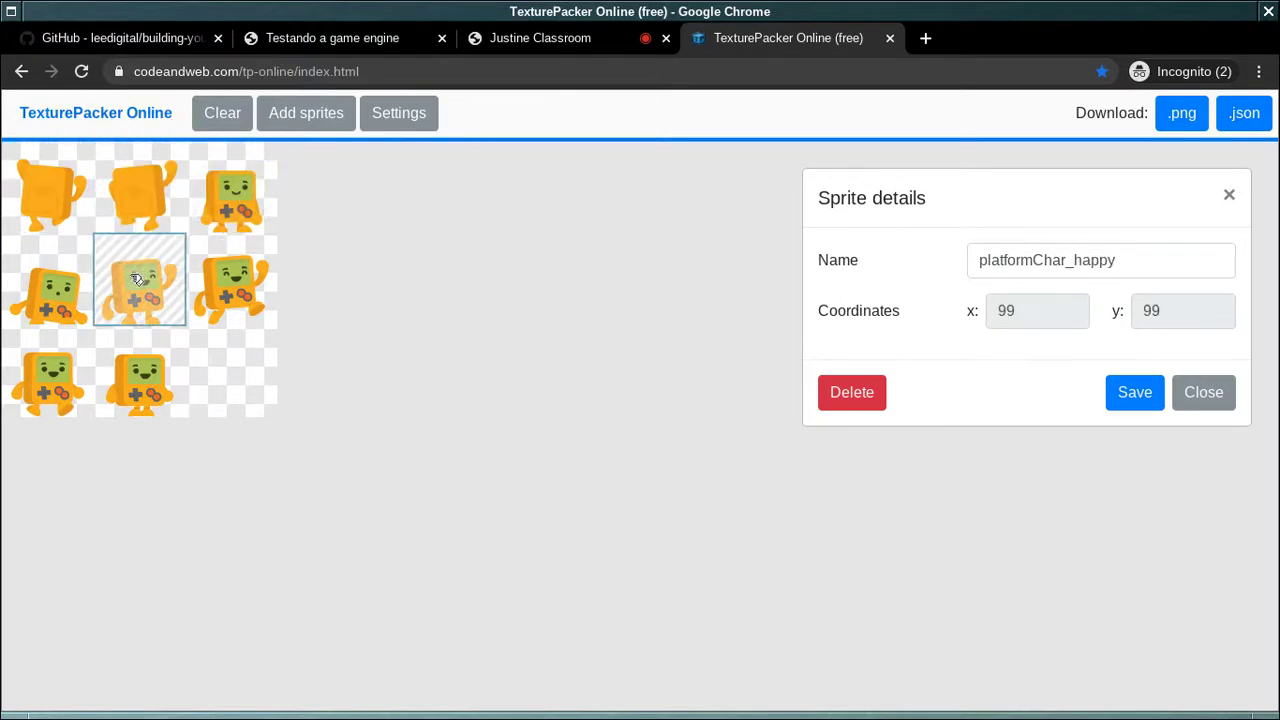
left_click(73, 311)
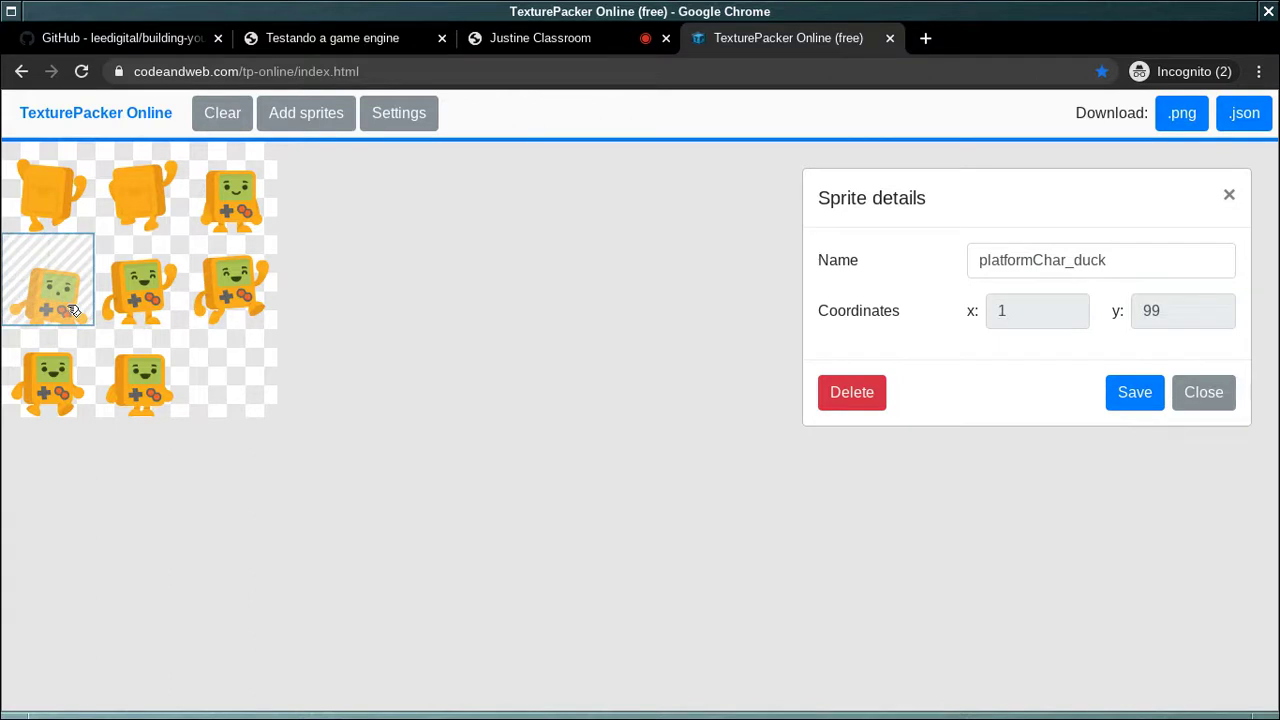
left_click(230, 317)
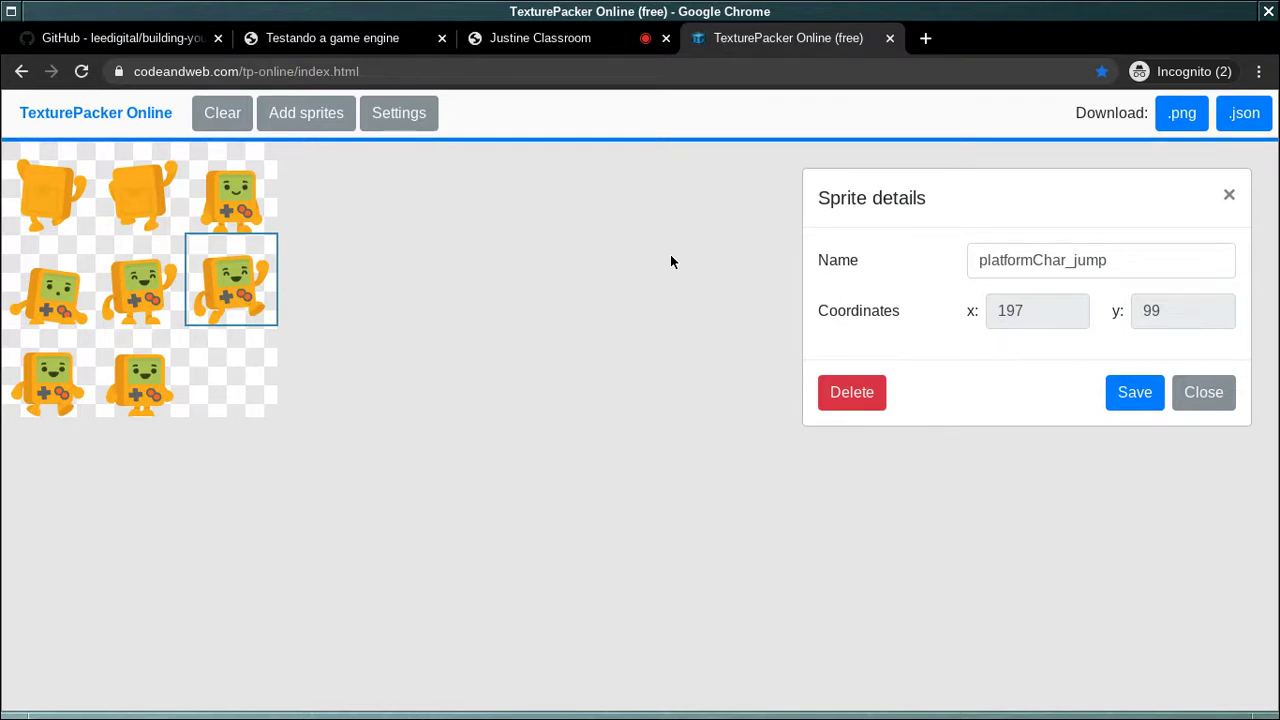
double_click(1139, 261)
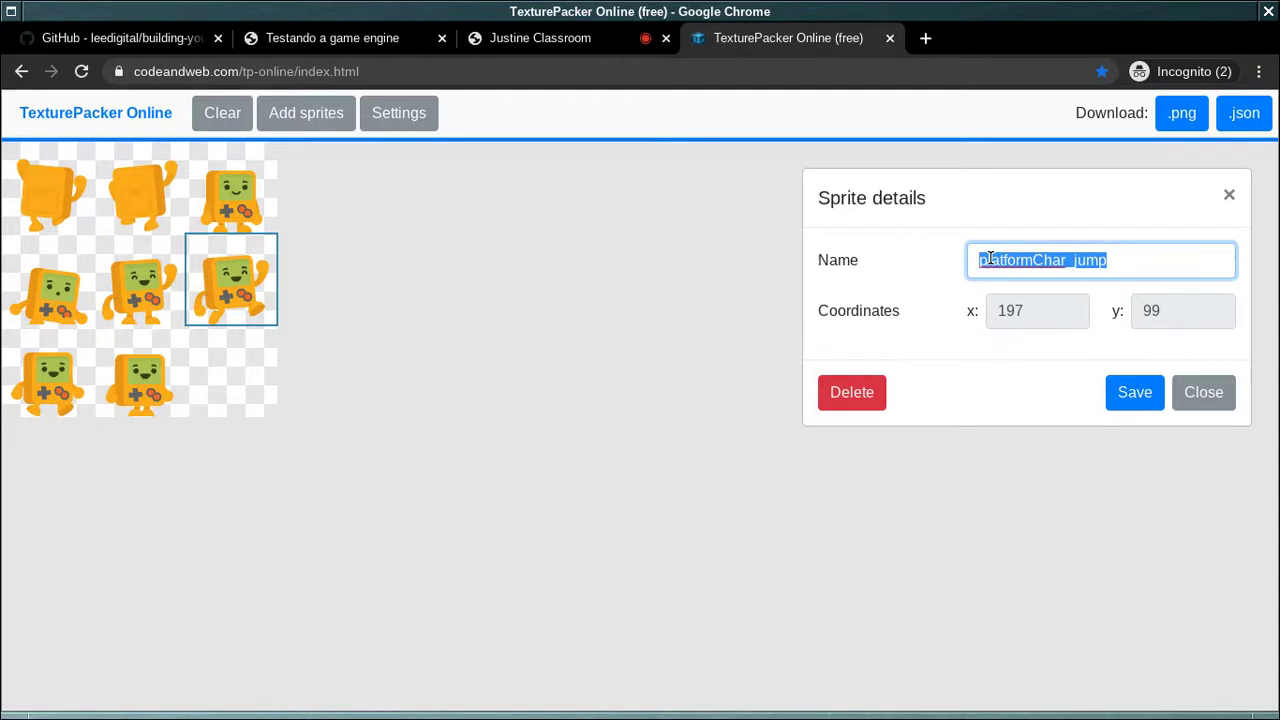
left_click(267, 215)
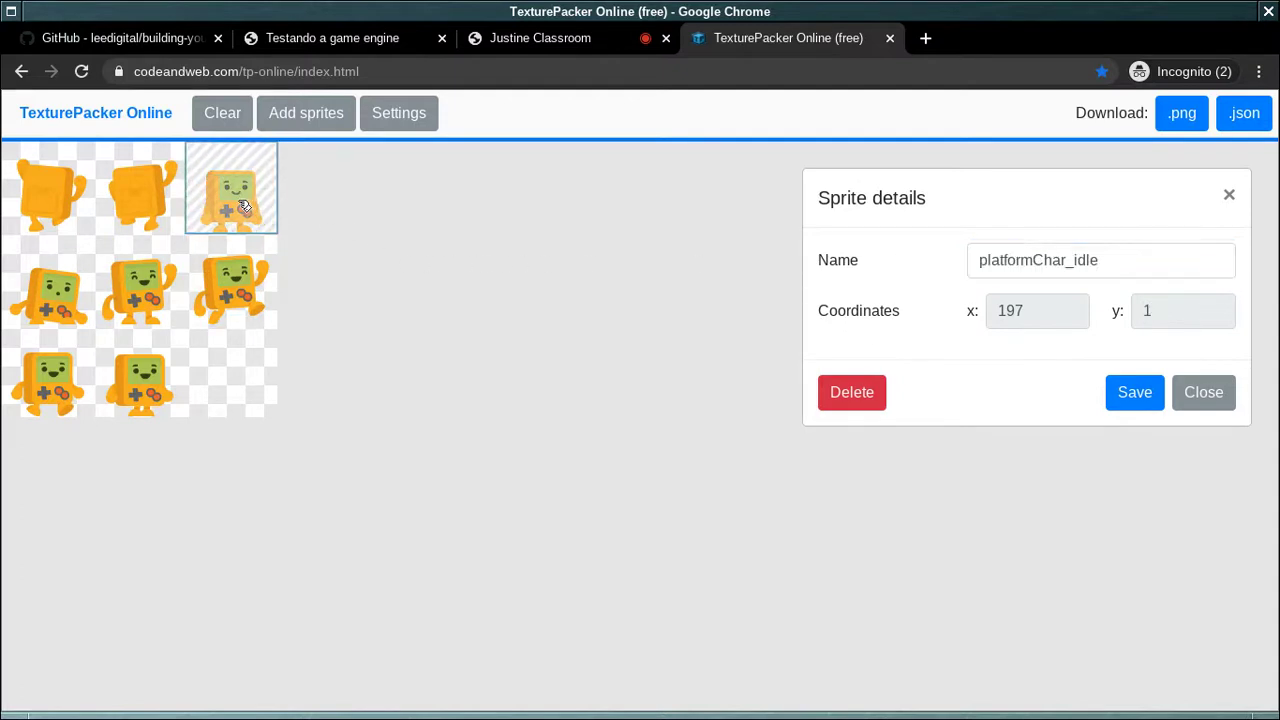
double_click(1040, 259)
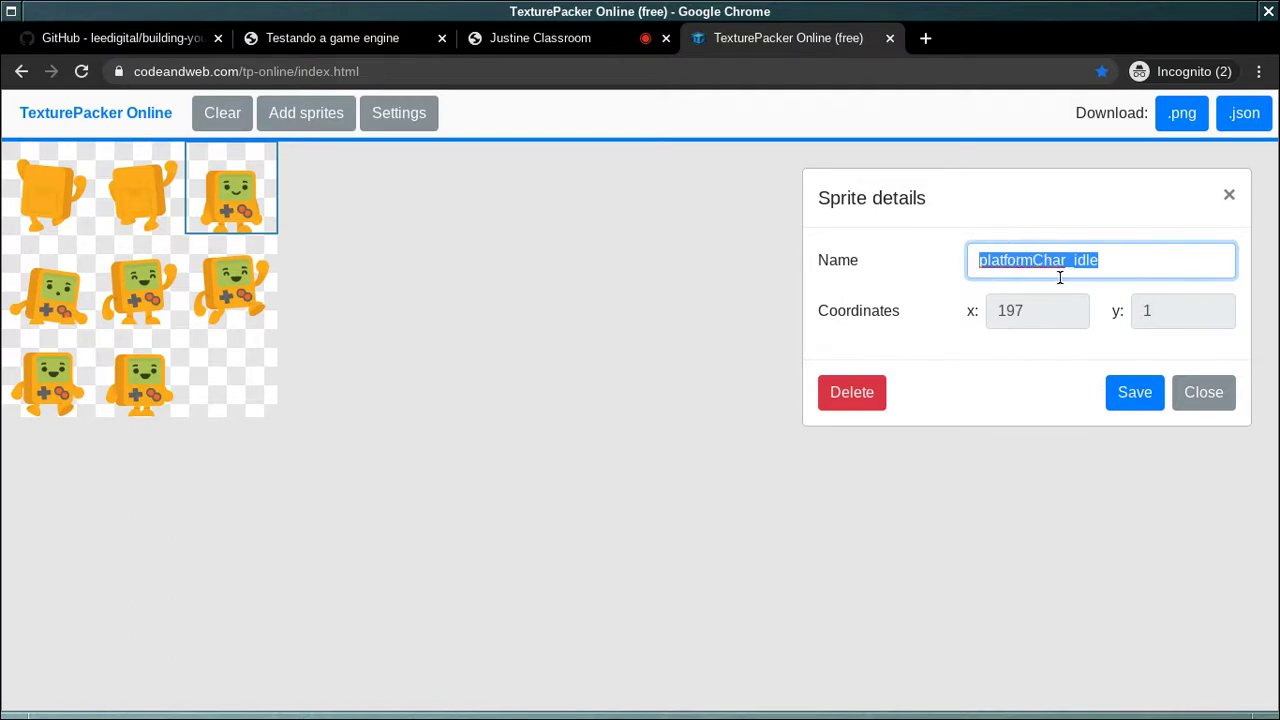
left_click(679, 304)
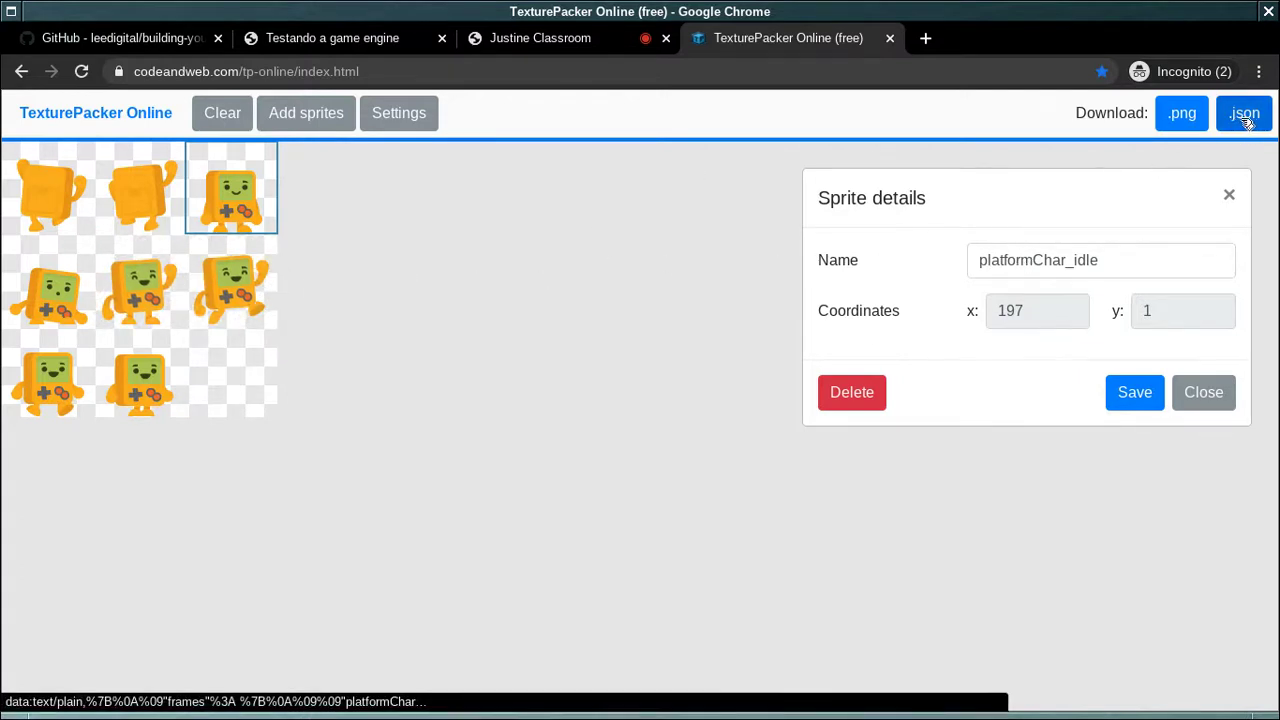
Step: Start downloading the sprite sheet as PNG and browse to the workspace/games folder in the home directory
left_click(1203, 120)
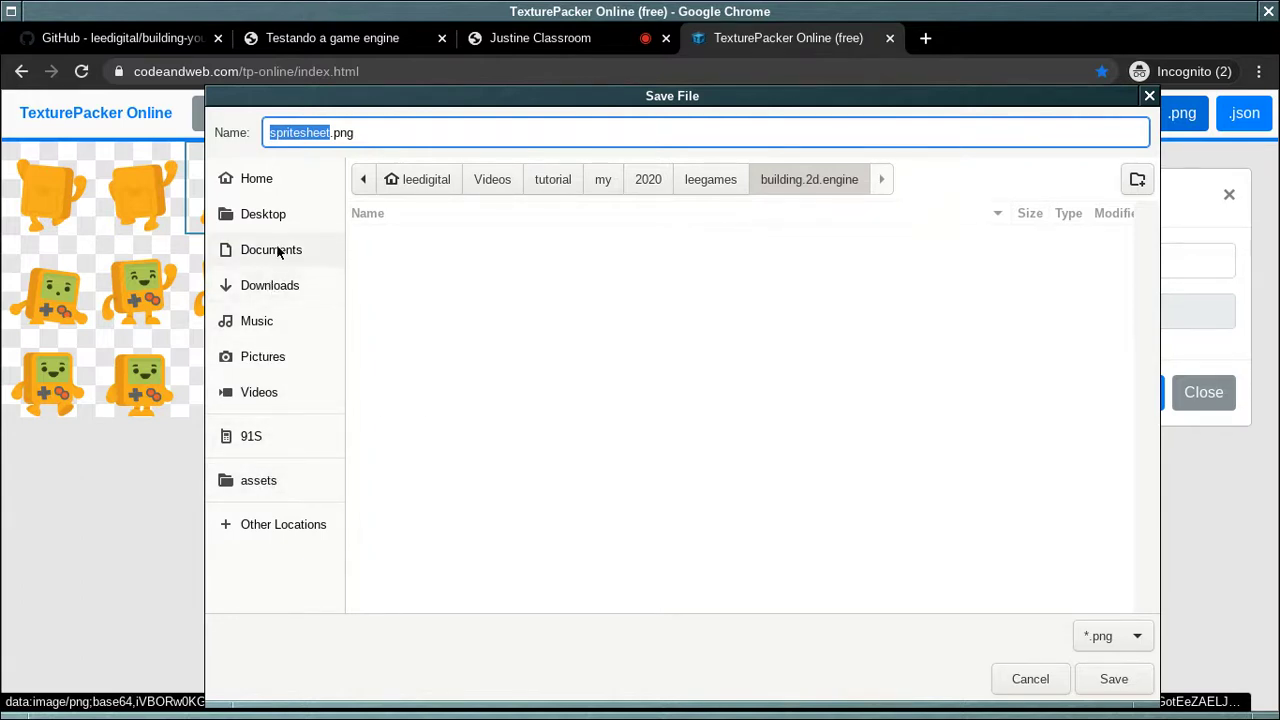
left_click(365, 181)
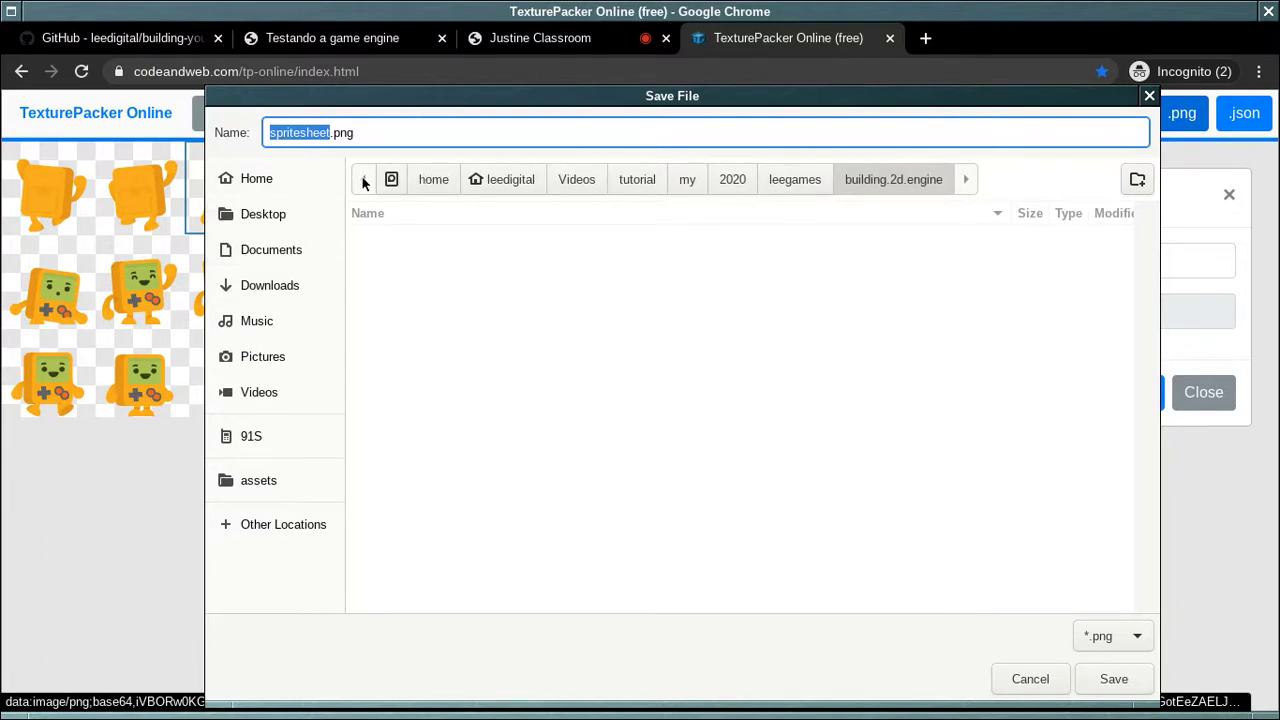
left_click(490, 183)
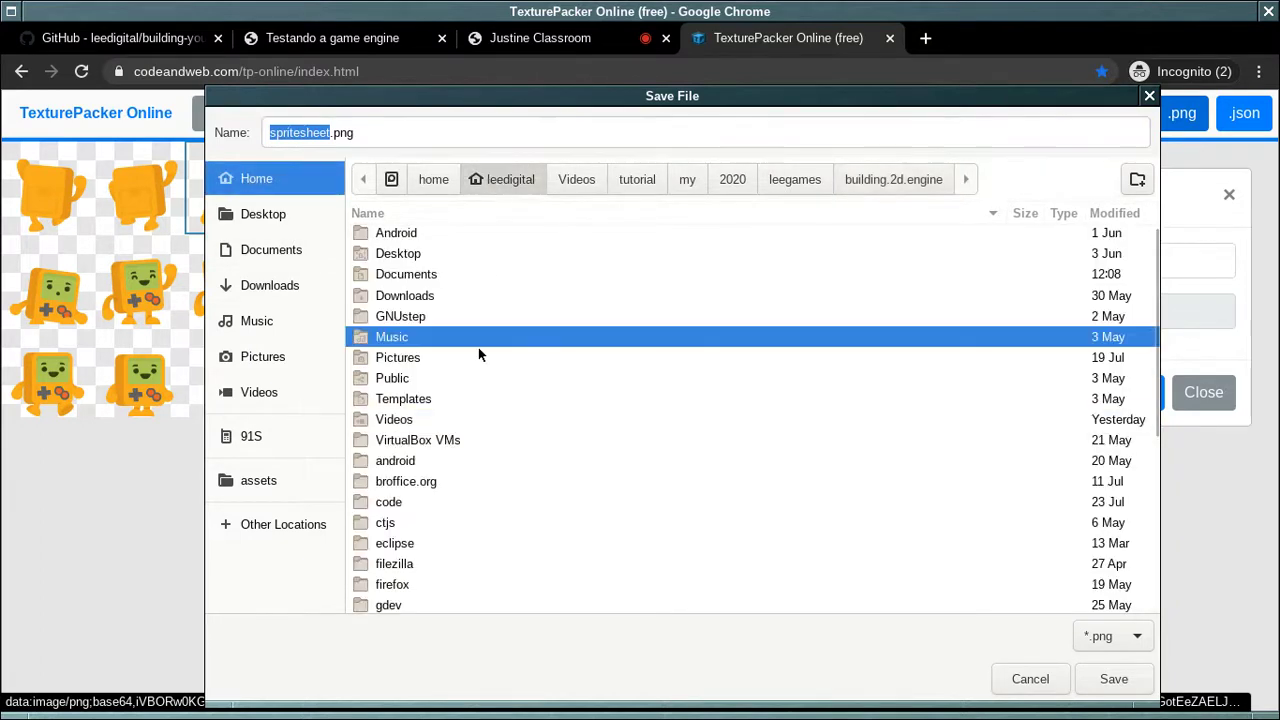
type("wo")
key("Return")
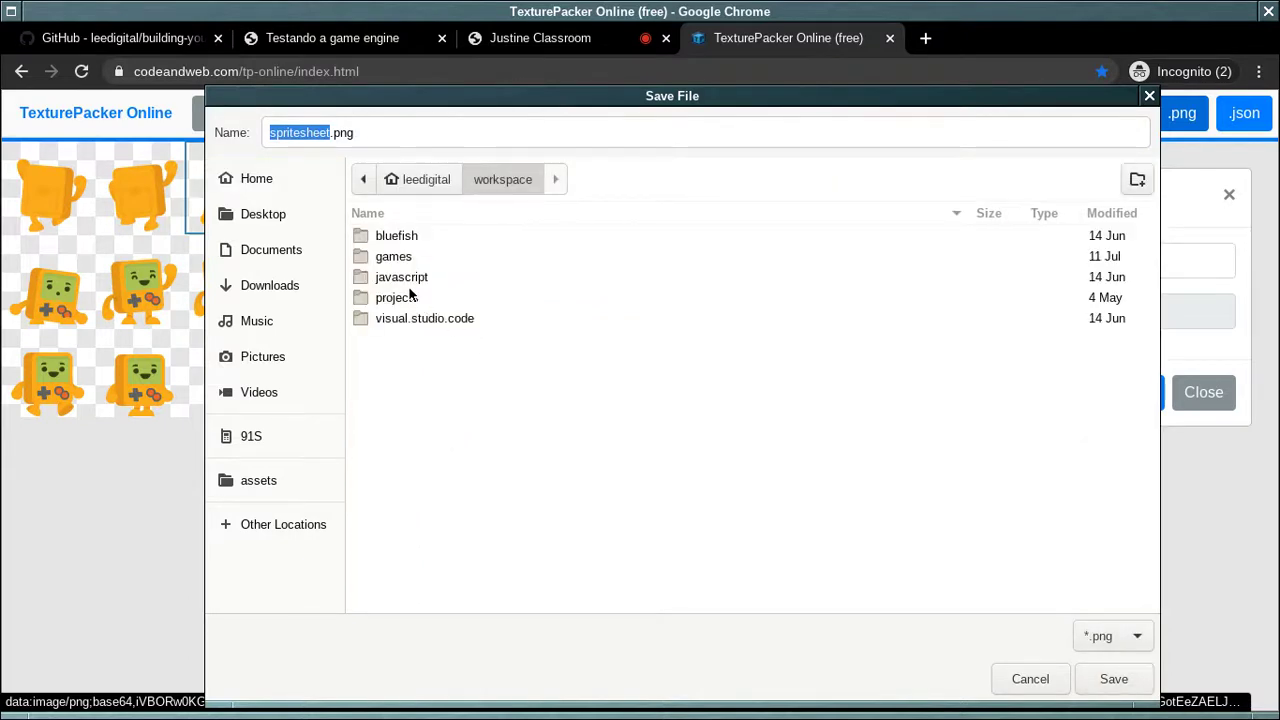
double_click(393, 256)
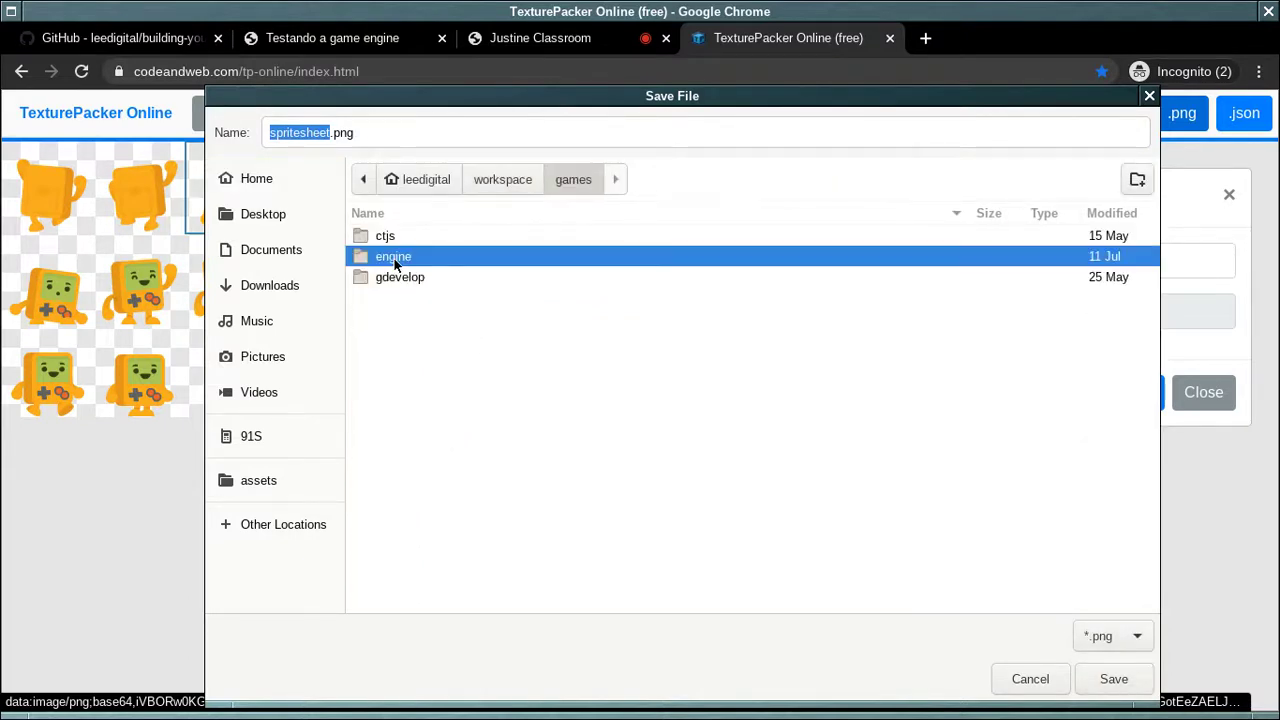
Step: Set the save location to the public/res/assets folder of the building-your-own-2d-game-engine project, inside engine
double_click(391, 258)
double_click(391, 256)
double_click(395, 297)
double_click(418, 236)
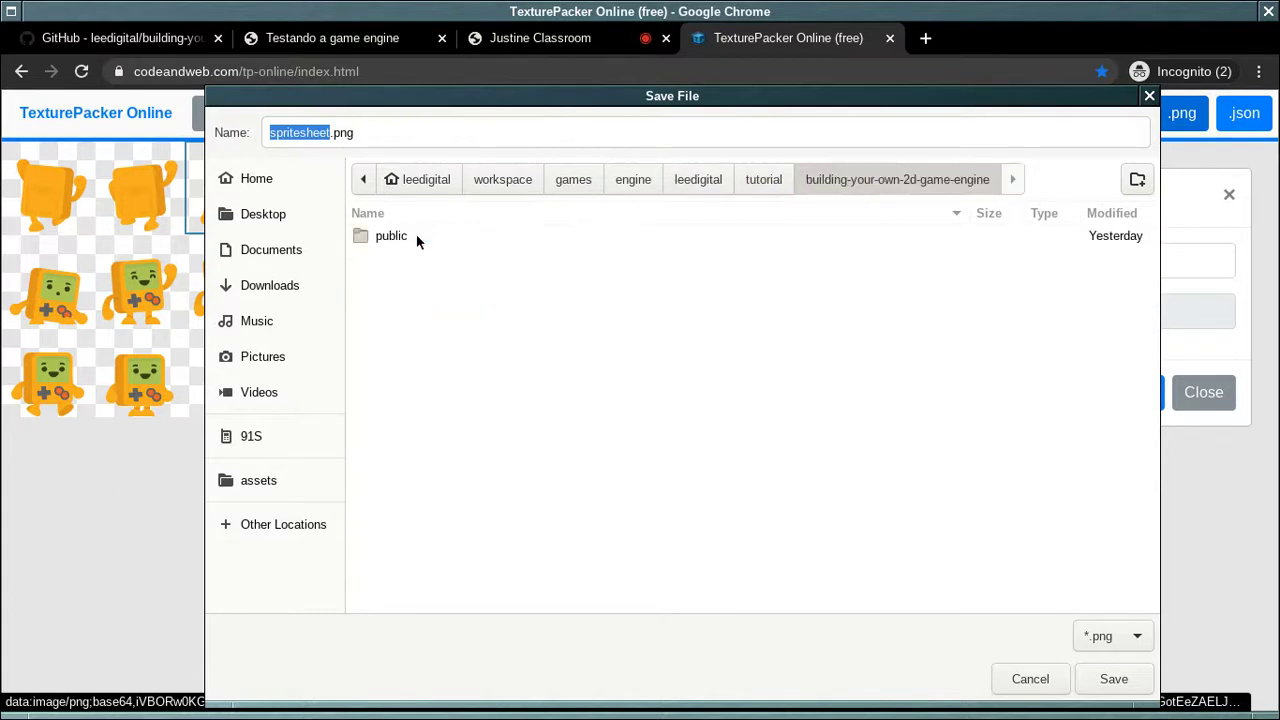
double_click(410, 235)
double_click(385, 237)
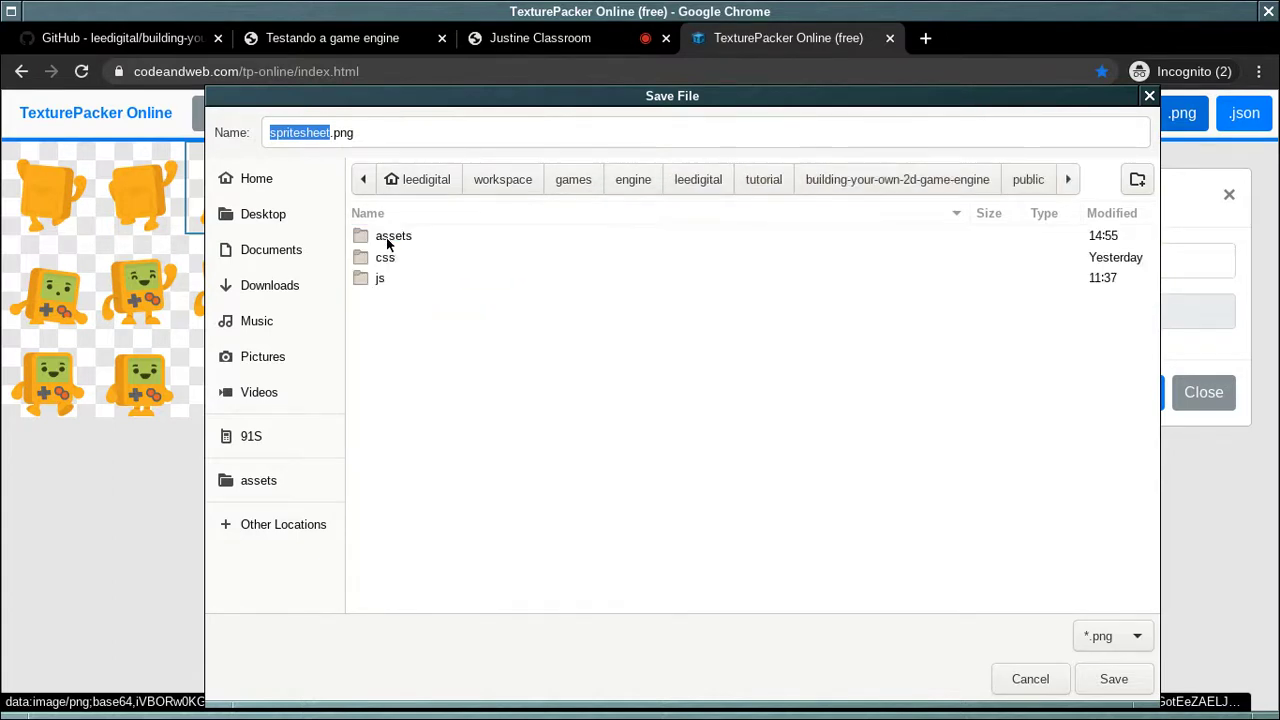
double_click(421, 237)
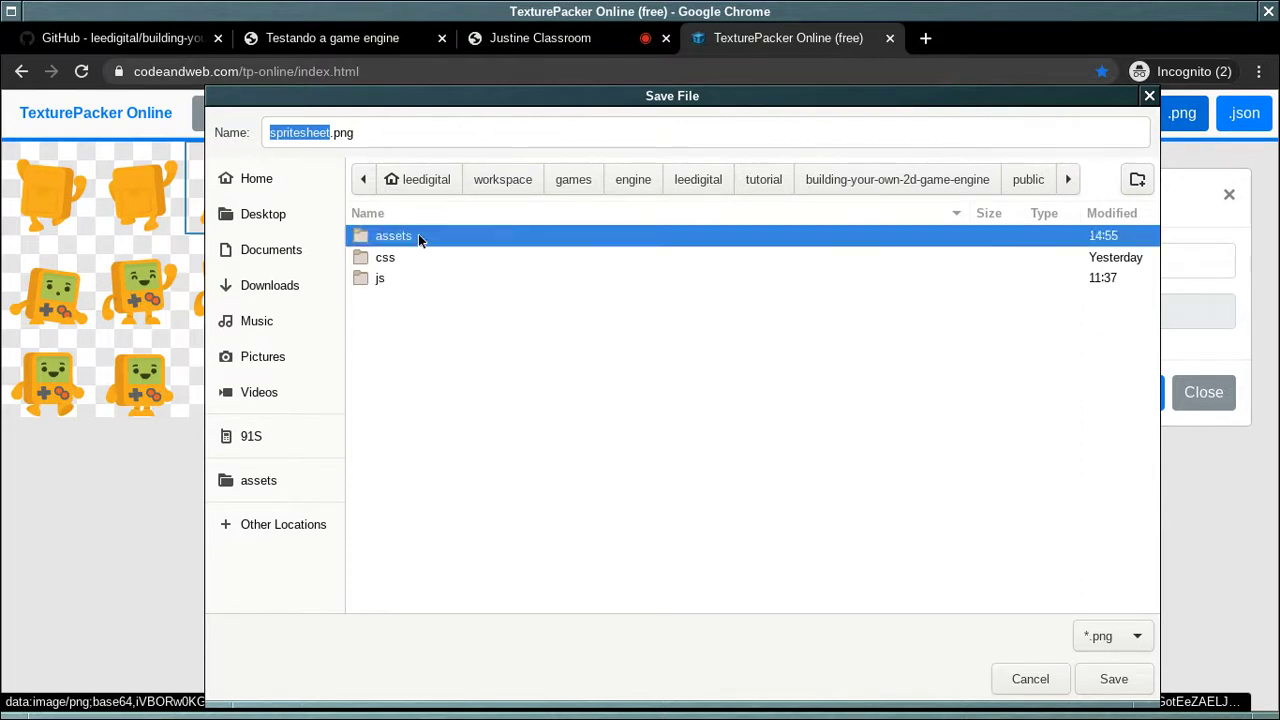
Step: Create a spritesheet folder inside assets, with a player subfolder in it, as the save location
left_click(1137, 180)
type("sprites")
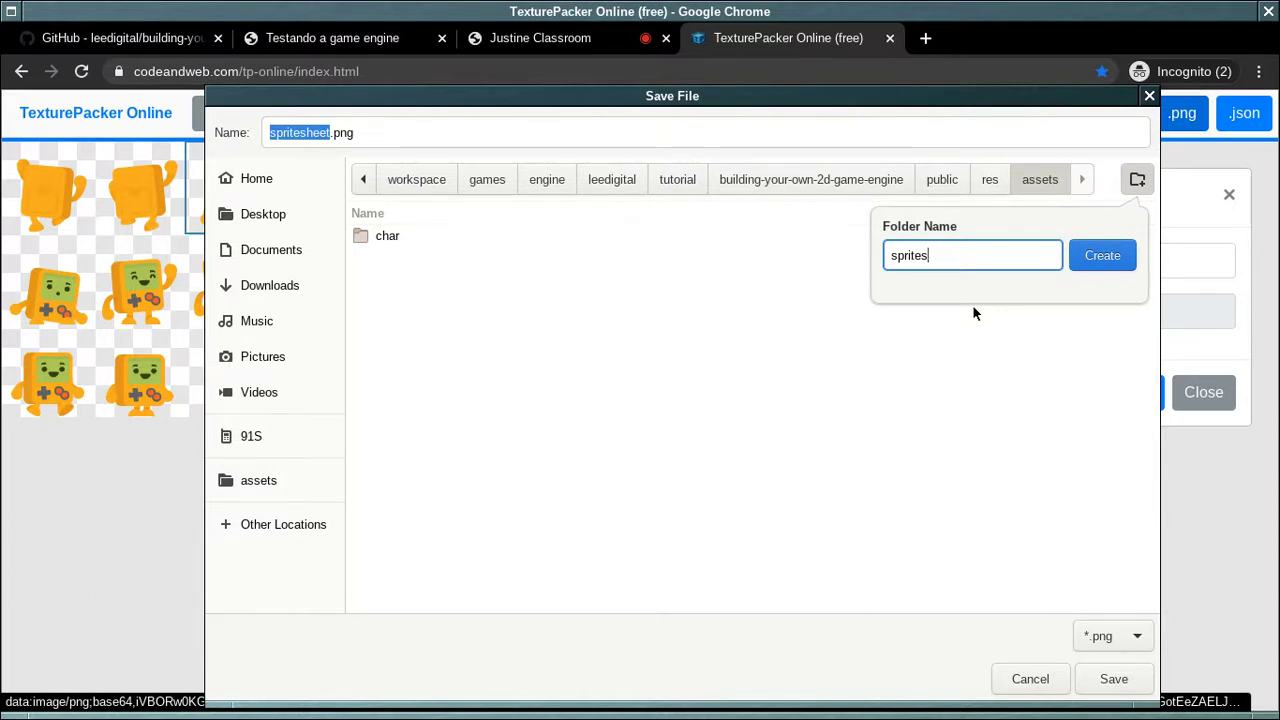
type("heet")
key("Return")
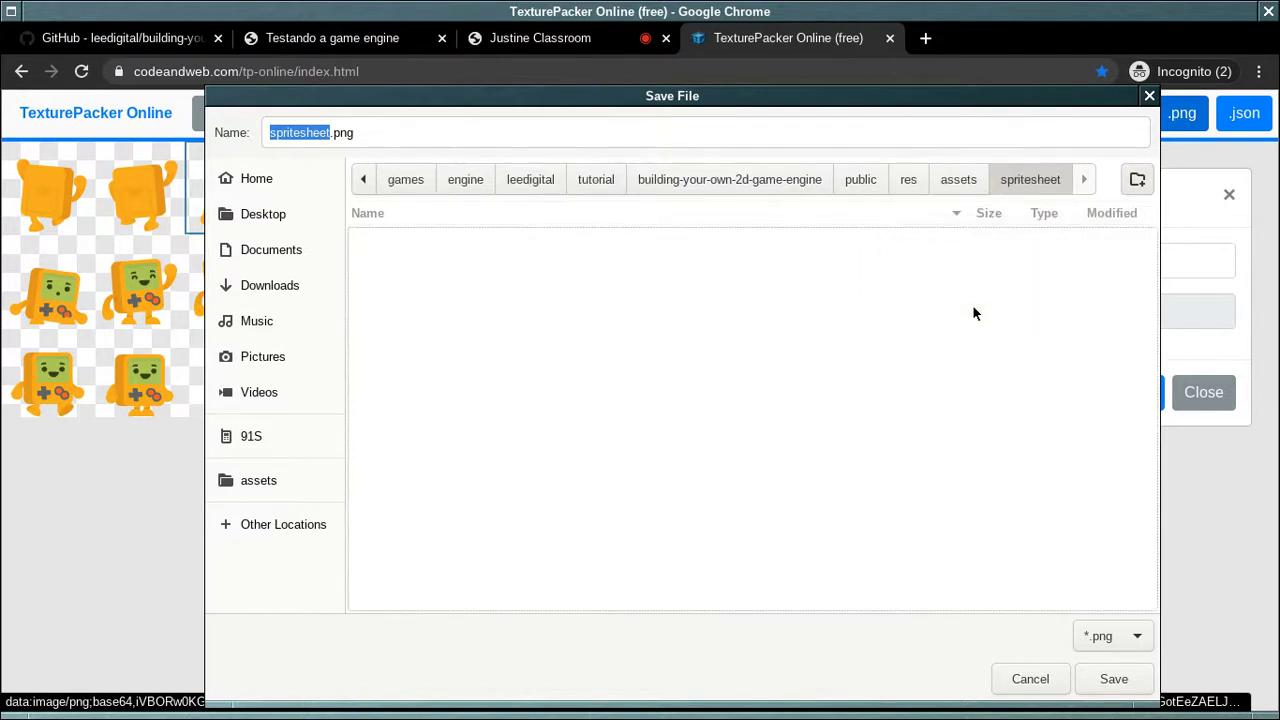
left_click(1138, 180)
type("player")
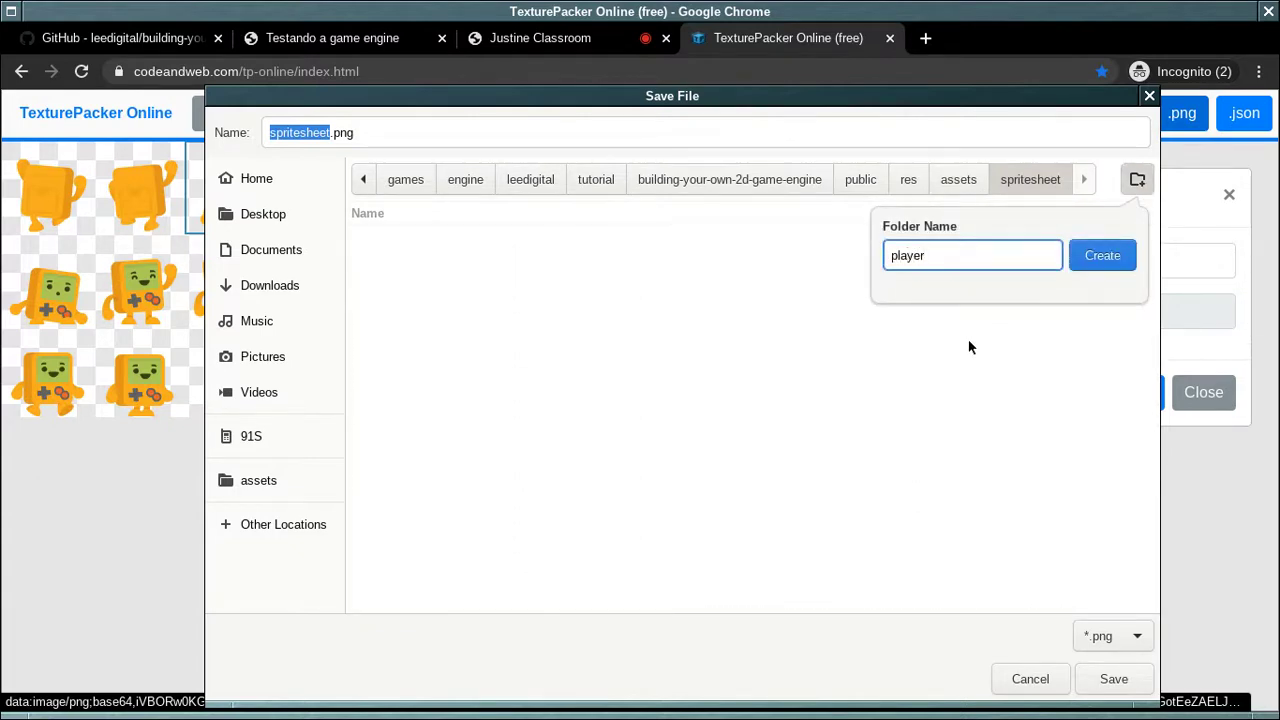
key("Return")
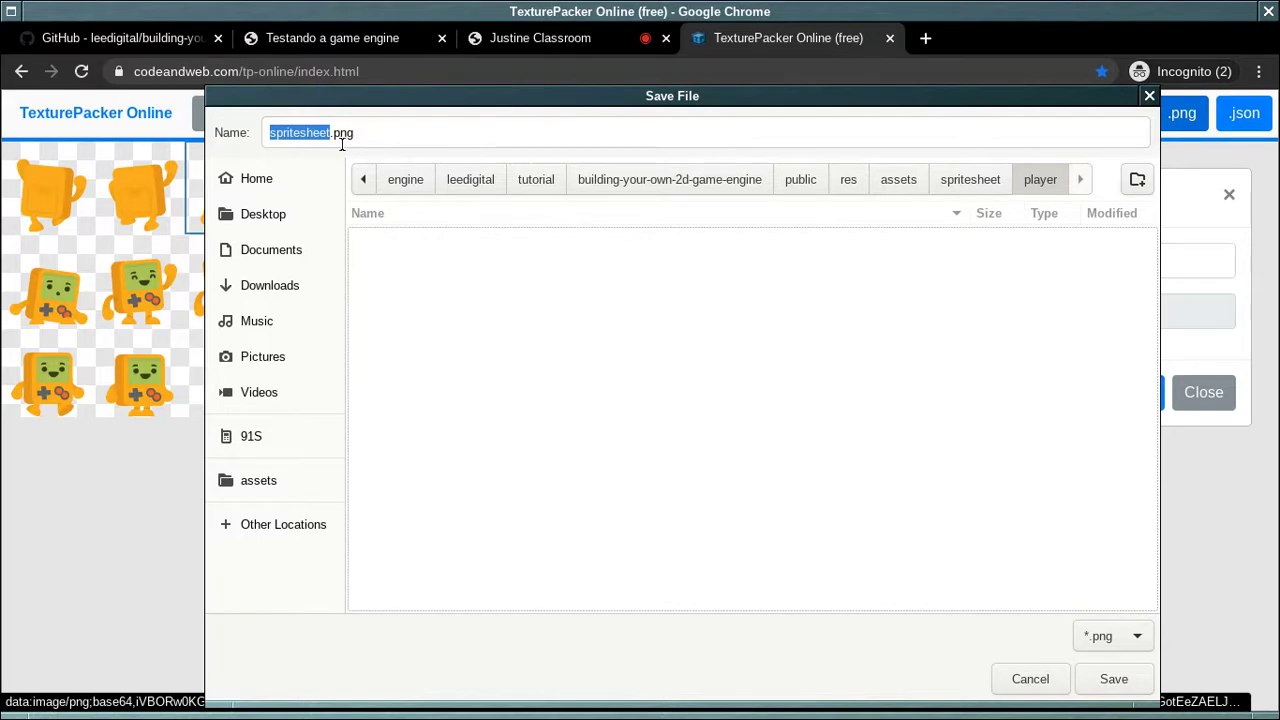
Step: Save spritesheet.png and the matching spritesheet.json into the player folder, and dismiss the downloads bar
left_click(1117, 684)
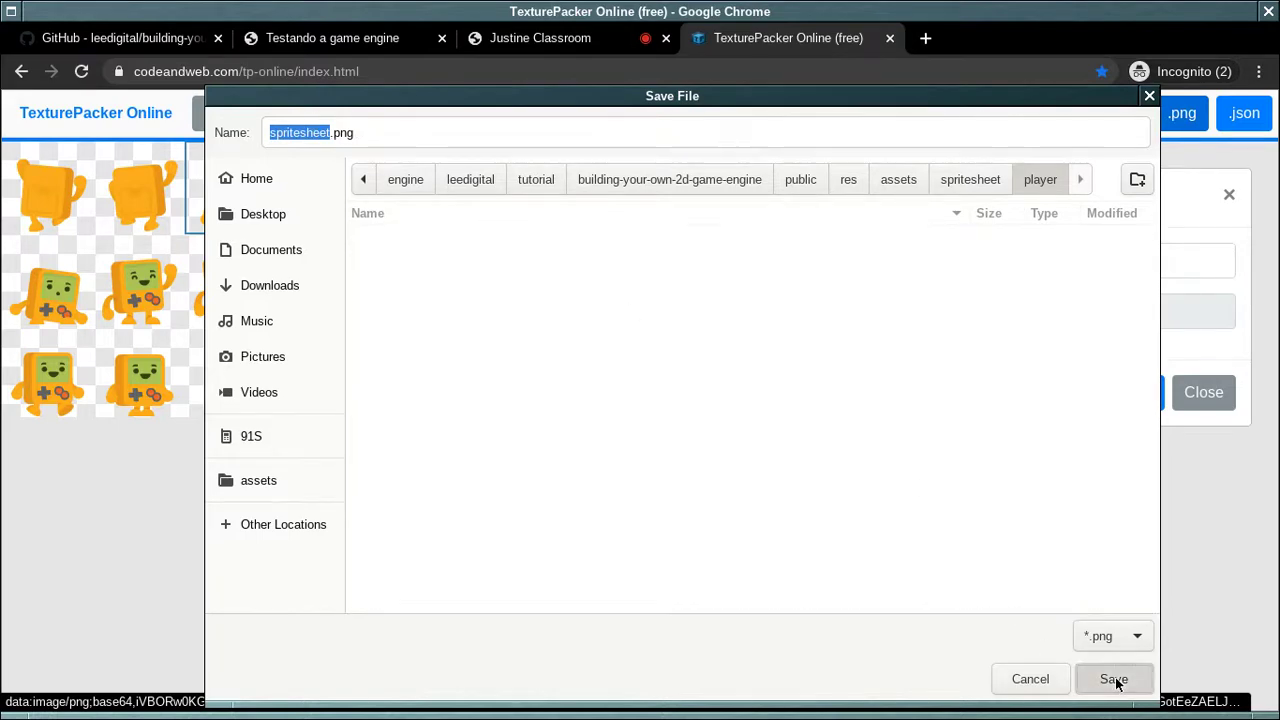
left_click(1245, 114)
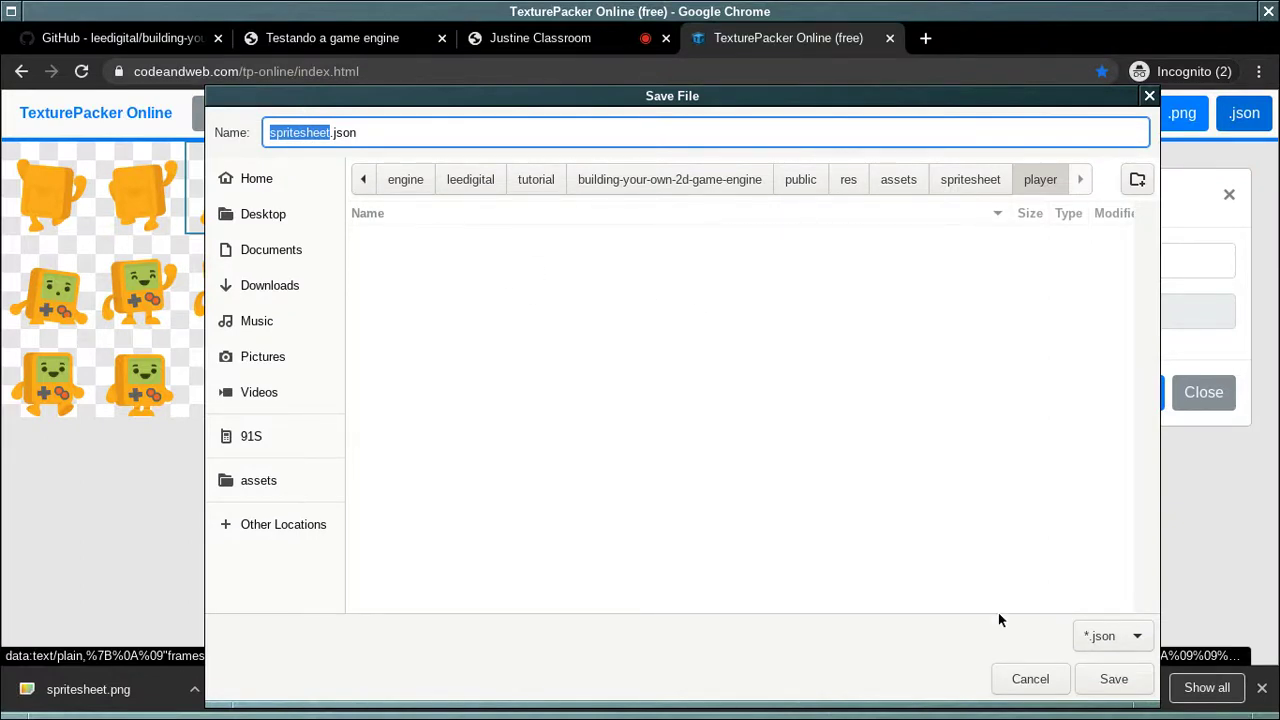
left_click(1122, 680)
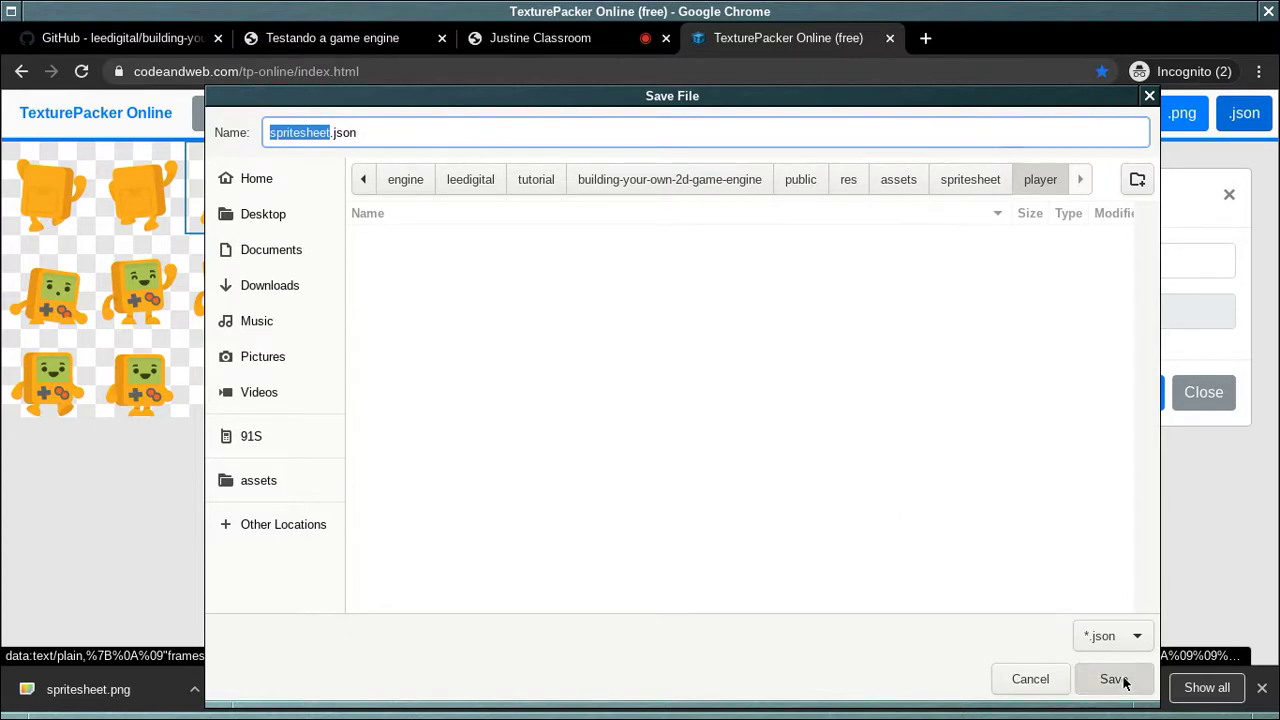
left_click(1262, 689)
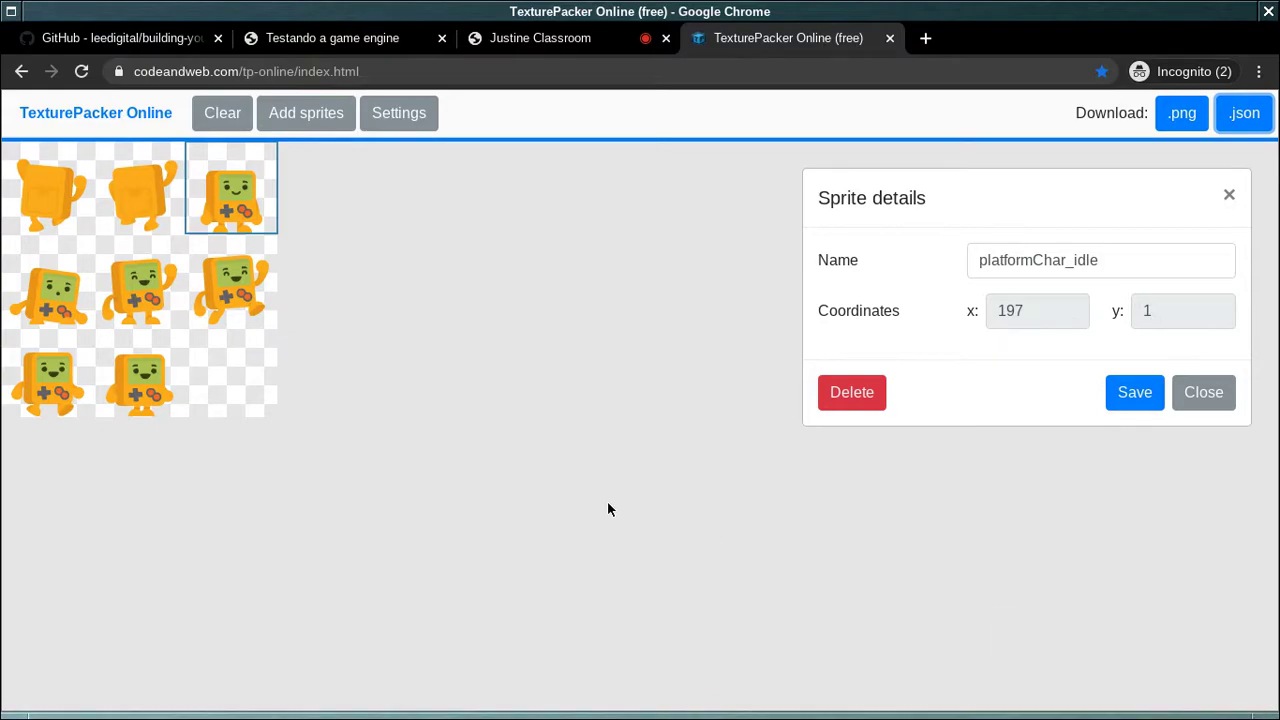
Step: Switch to Visual Studio Code, preview spritesheet.png from the spritesheet/player folder, and close the preview
key("ctrl+alt+Right")
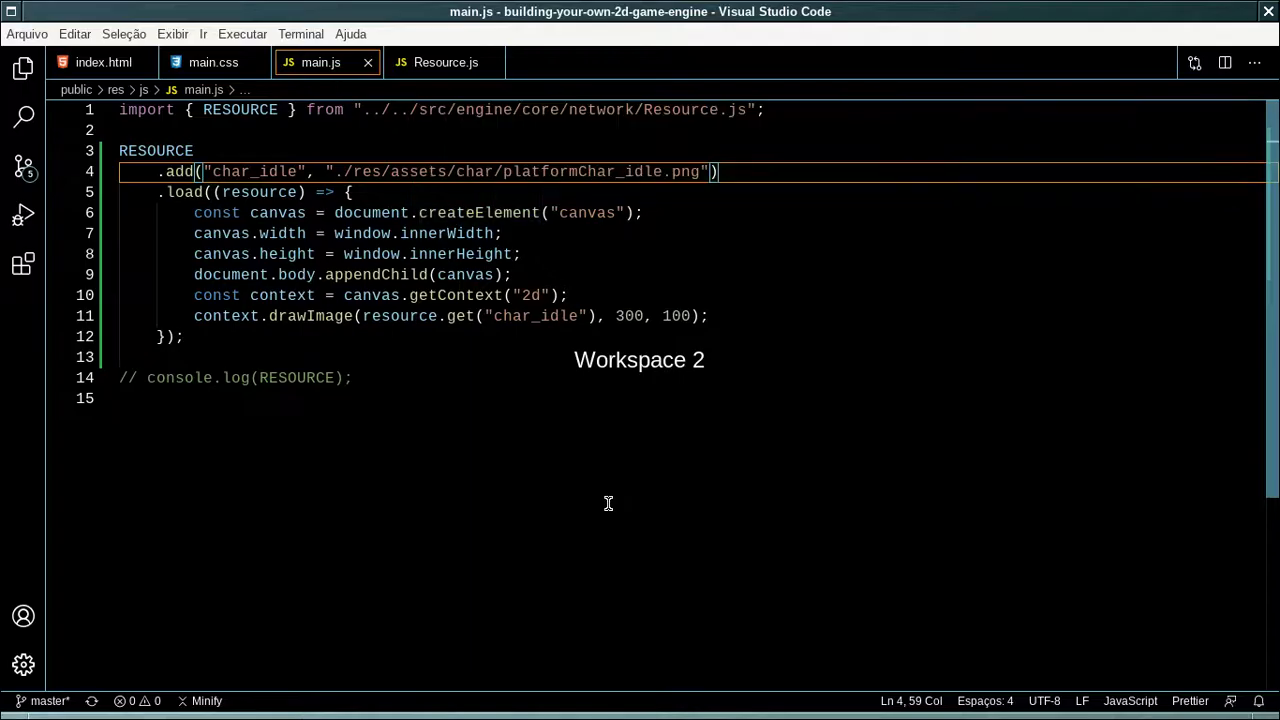
key("ctrl+shift+e")
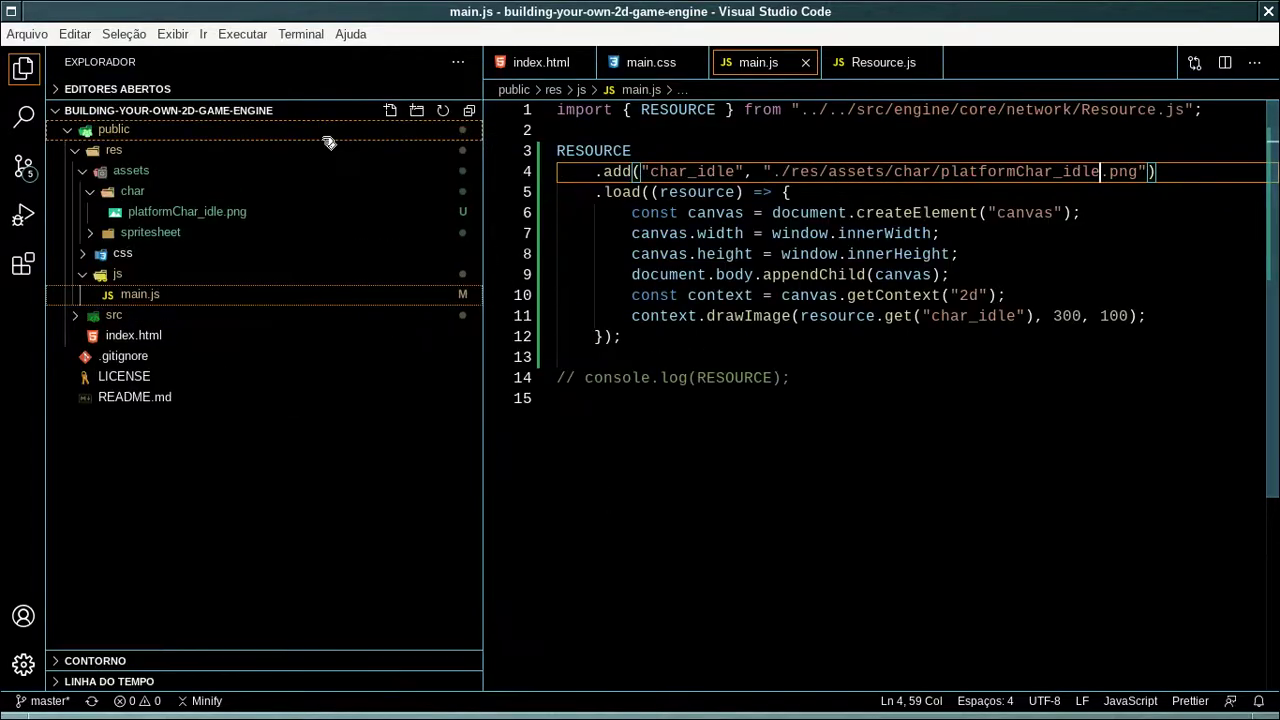
left_click_drag(104, 196, 205, 279)
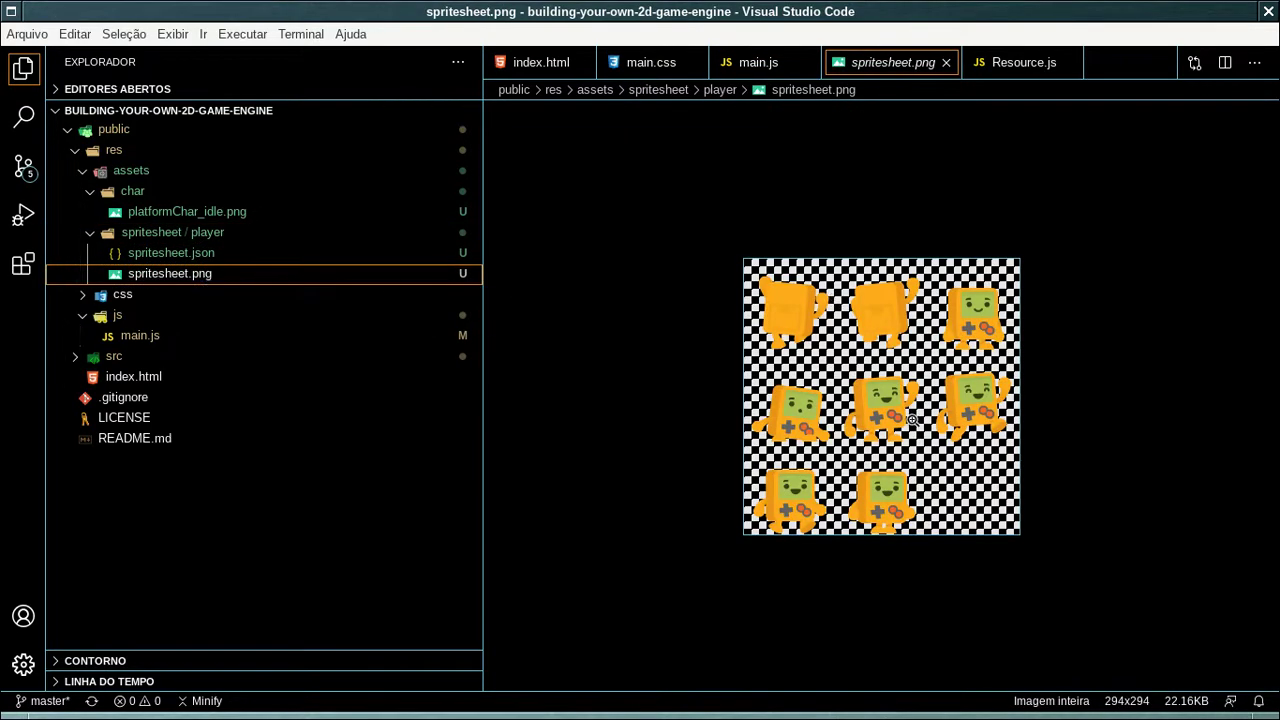
left_click(946, 62)
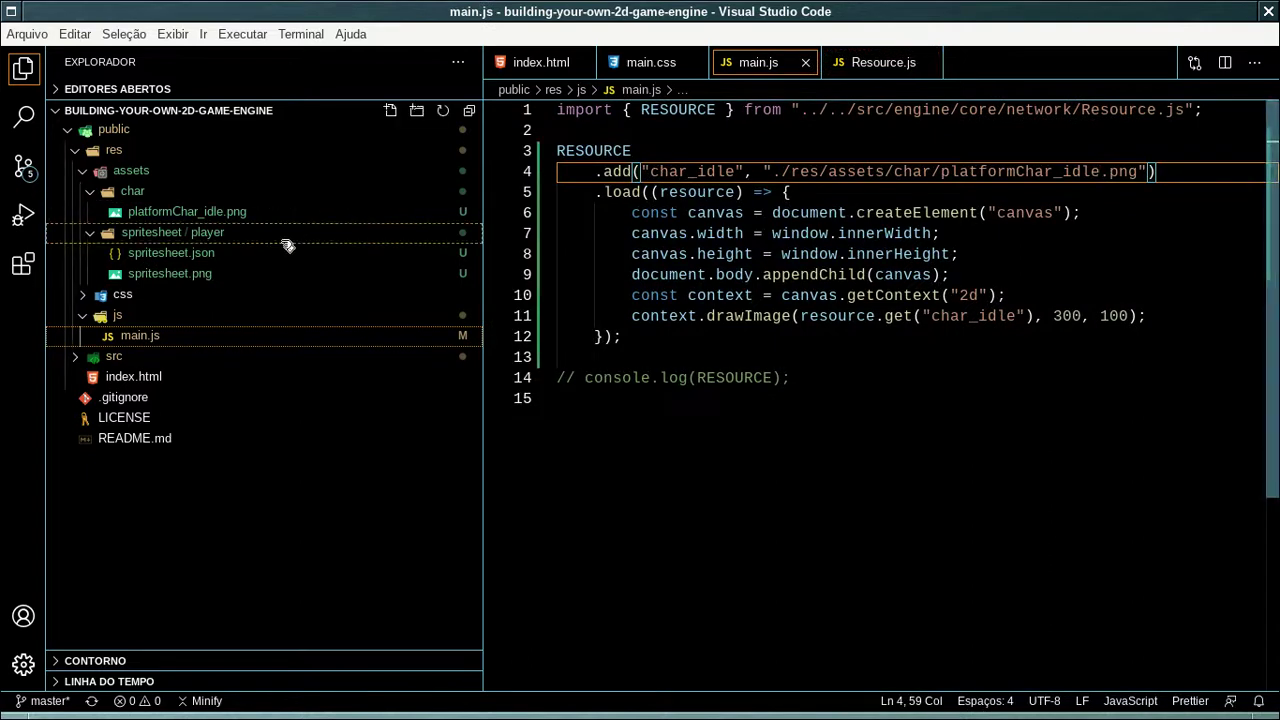
Step: Open spritesheet.json and examine the name, frame block and rotated property of the platformChar_climb1.png entry
left_click(205, 253)
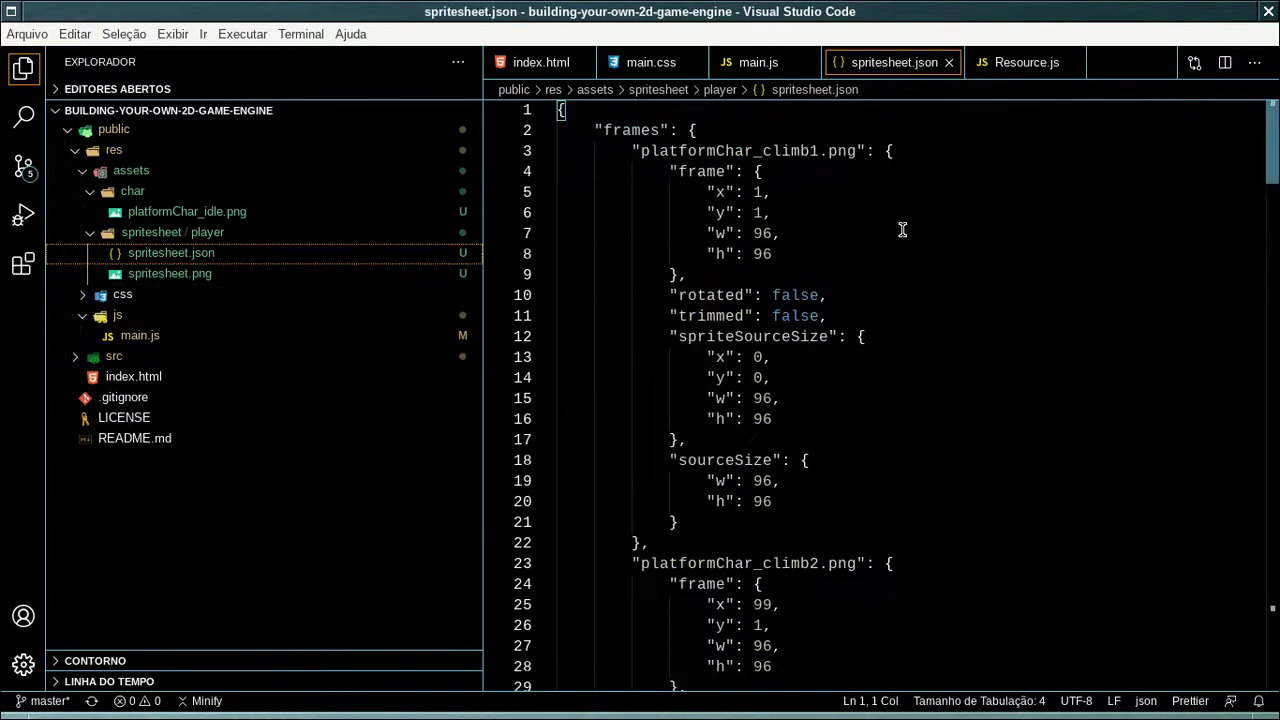
scroll(1275, 146, "down", 1)
scroll(1275, 146, "up", 1)
left_click(748, 127)
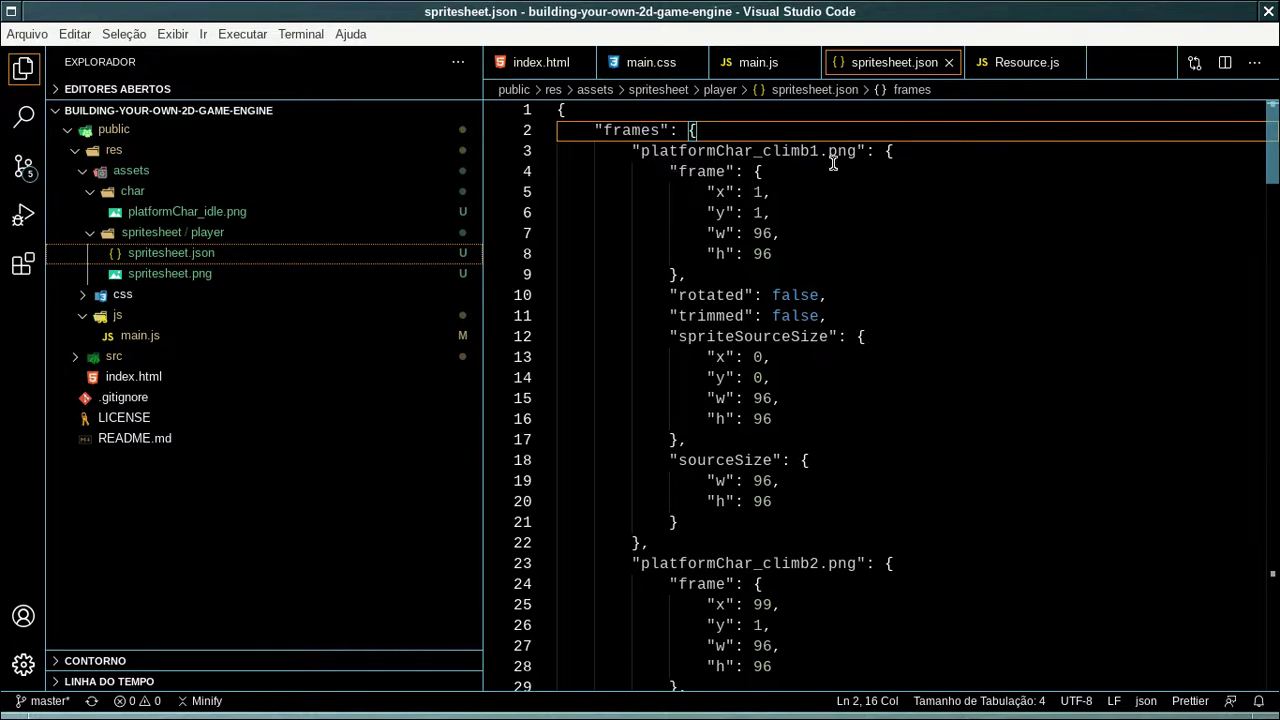
left_click_drag(643, 151, 855, 158)
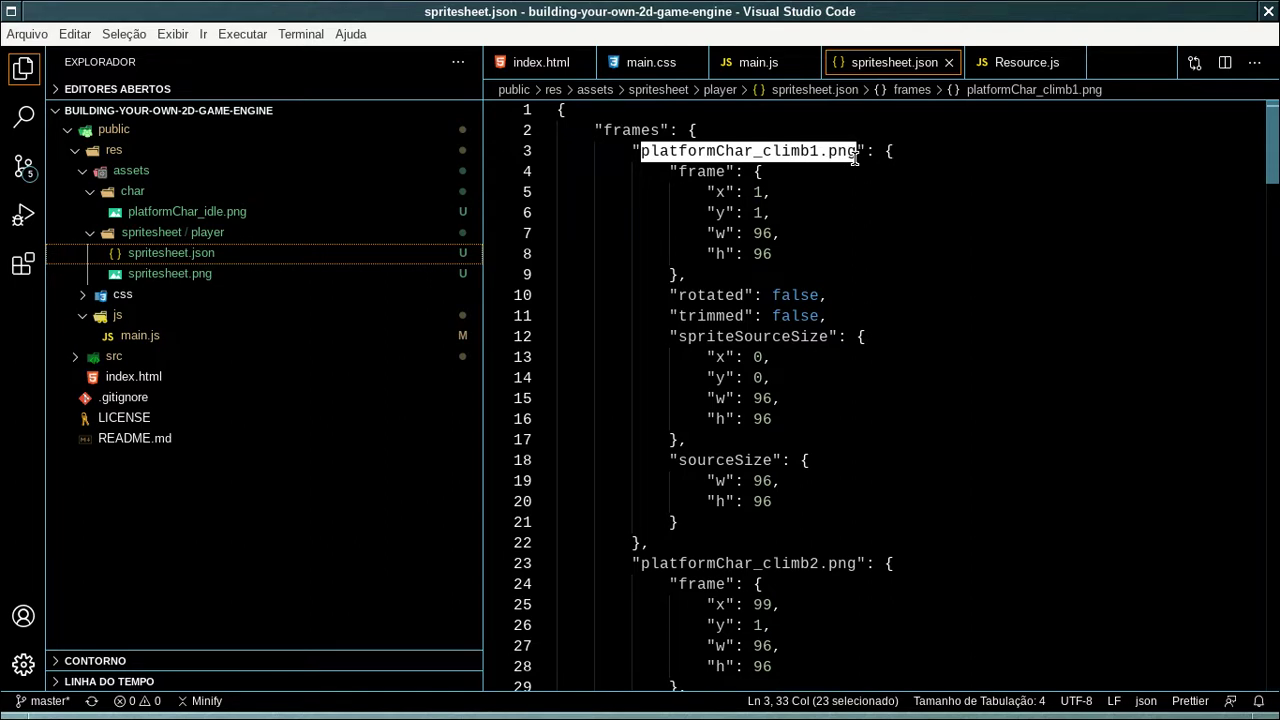
left_click(670, 172)
left_click_drag(670, 172, 680, 273)
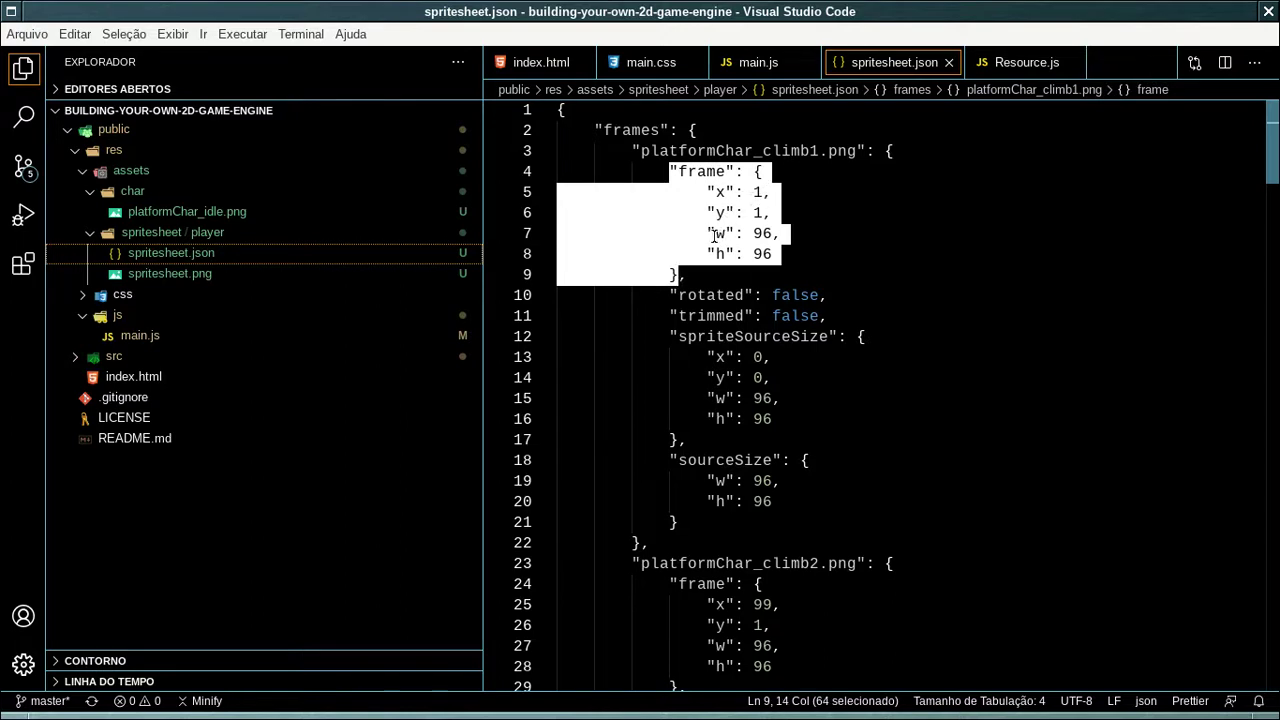
left_click(717, 295)
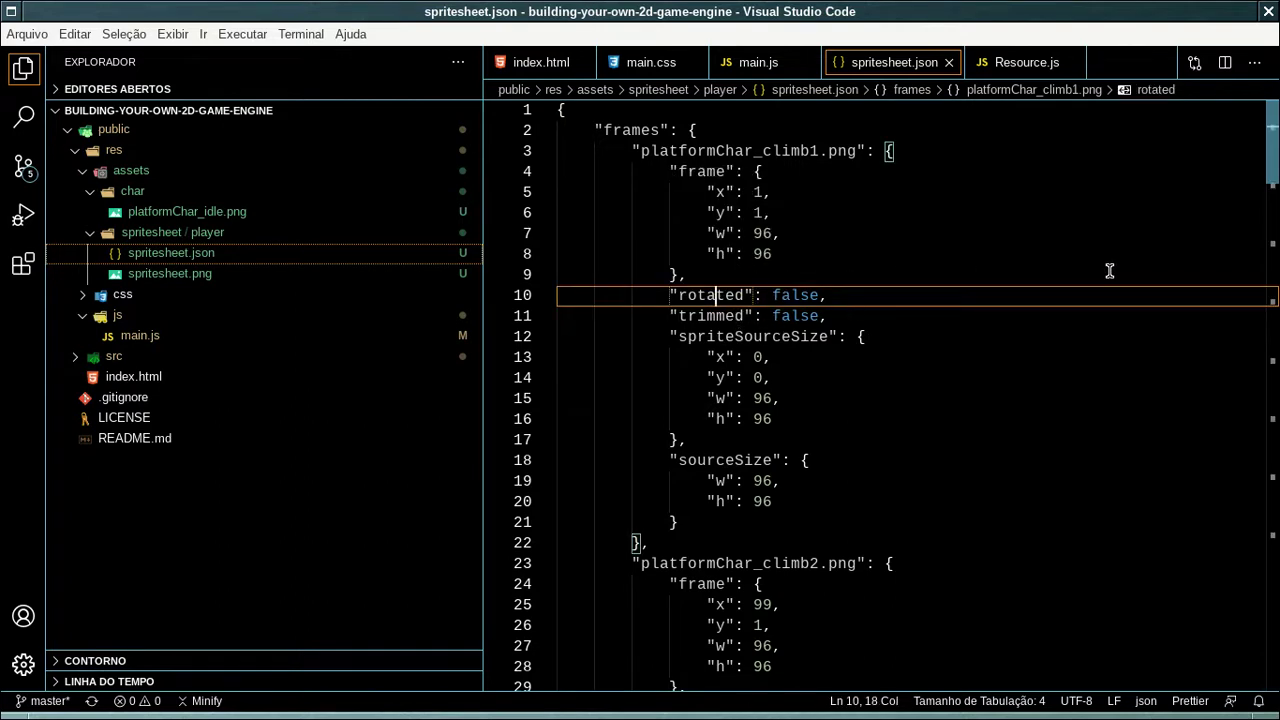
Step: Place the cursor at the end of the platformChar_climb1.png line to check which braces enclose the entry
left_click(746, 275)
key("Left")
key("Left")
key("Up")
key("Up")
key("Up")
key("Up")
key("Up")
key("Up")
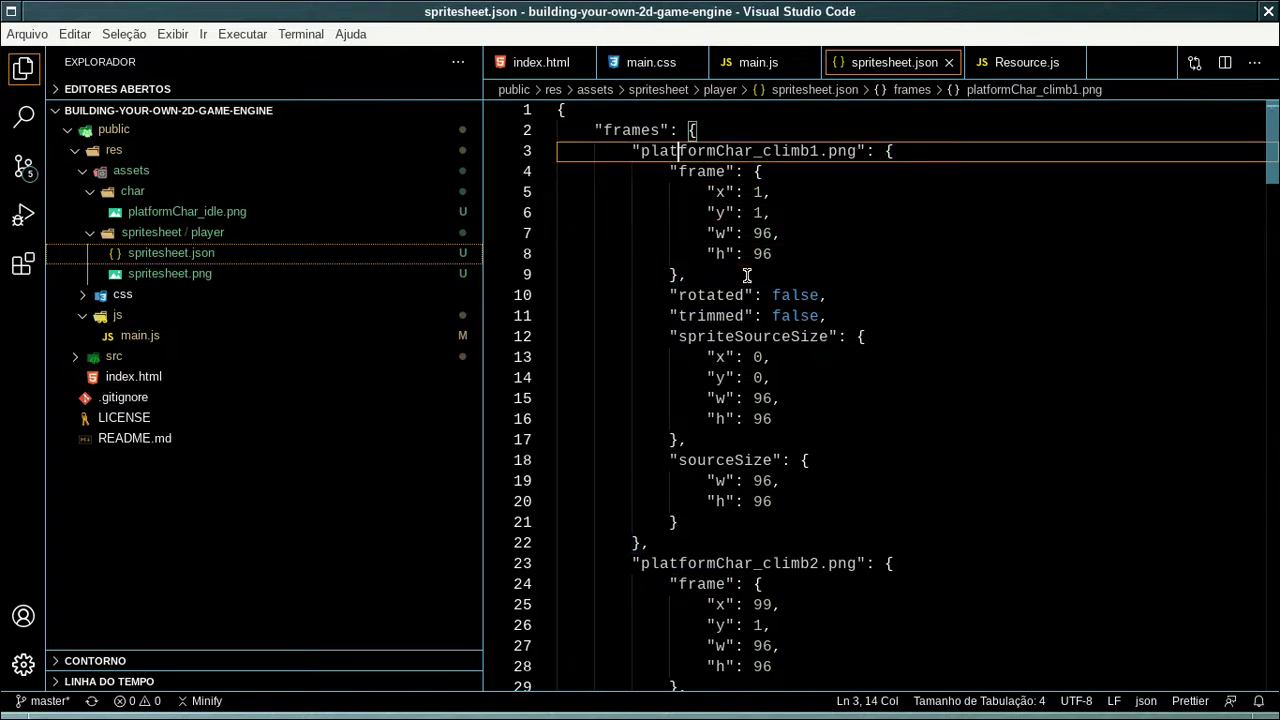
key("End")
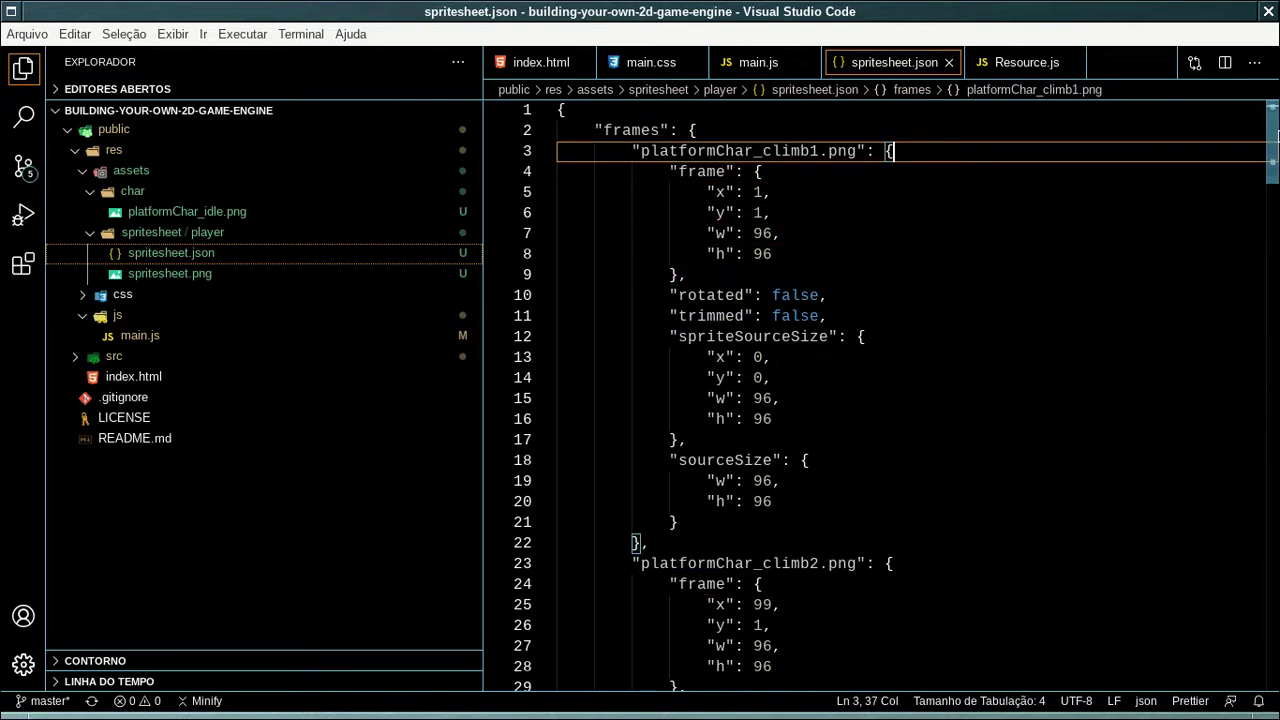